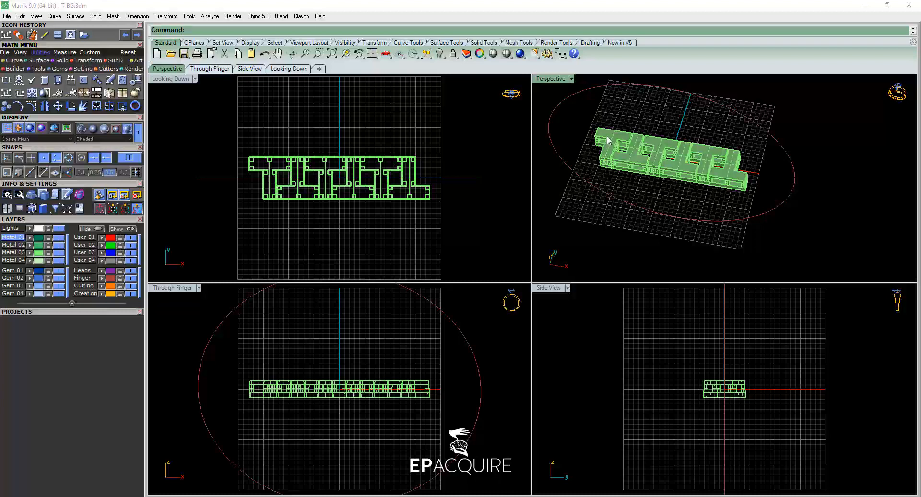
Draw a line centred on the ring curve's side endpoint, extending 5 to both sides across the ring's width.
{"action": "scroll", "coordinate": [608, 142], "scroll_direction": "up", "scroll_amount": 1}
{"action": "scroll", "coordinate": [678, 165], "scroll_direction": "down", "scroll_amount": 1}
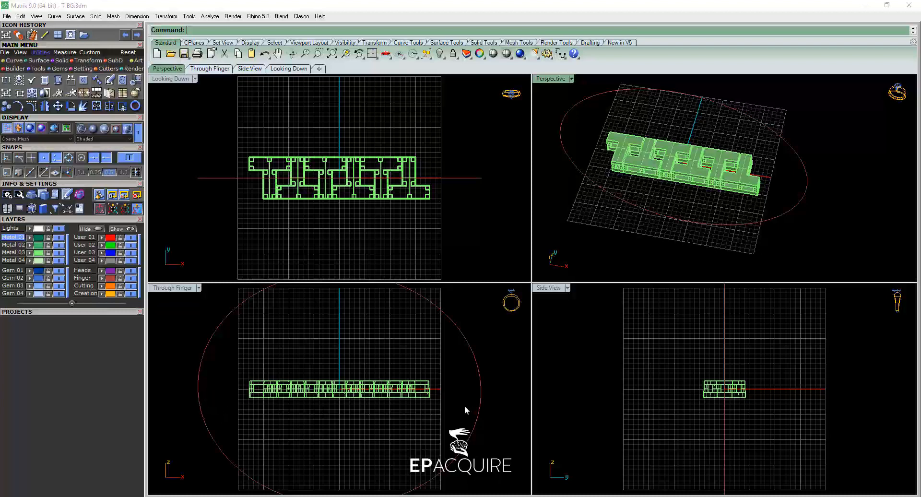
{"action": "scroll", "coordinate": [341, 441], "scroll_direction": "down", "scroll_amount": 4}
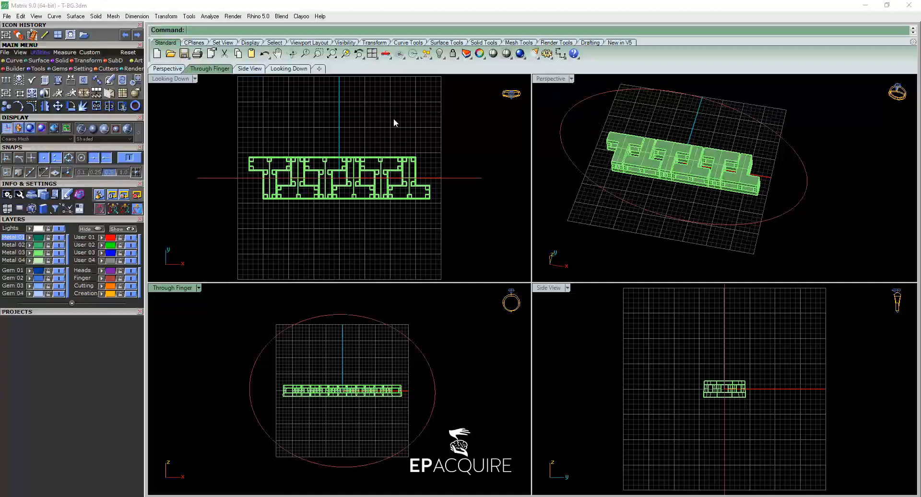
{"action": "left_click", "coordinate": [11, 61]}
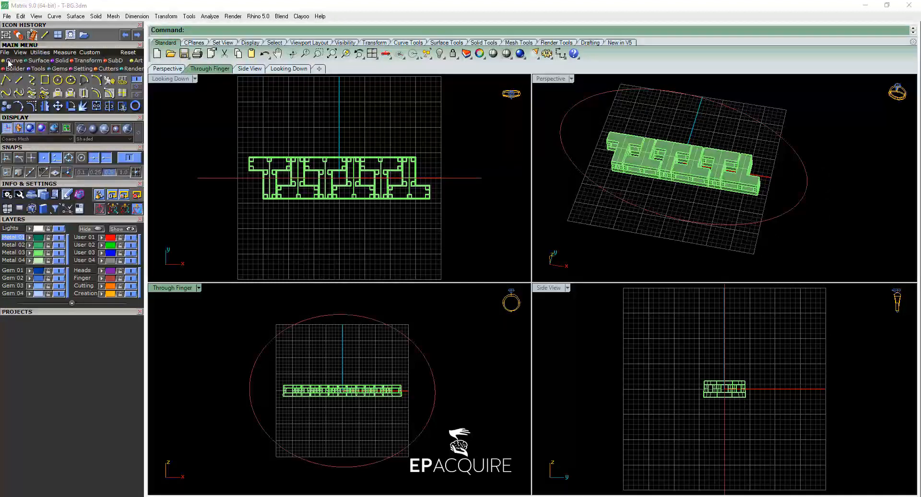
{"action": "left_click", "coordinate": [19, 80]}
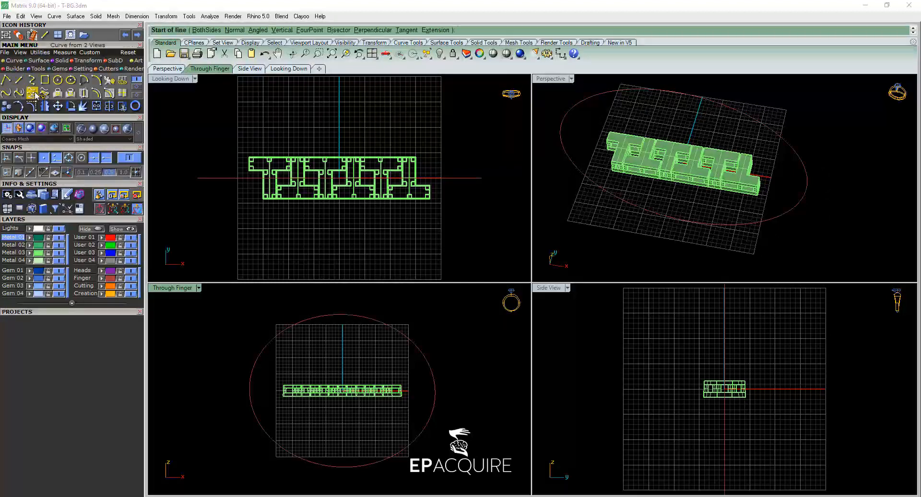
{"action": "left_click", "coordinate": [201, 31]}
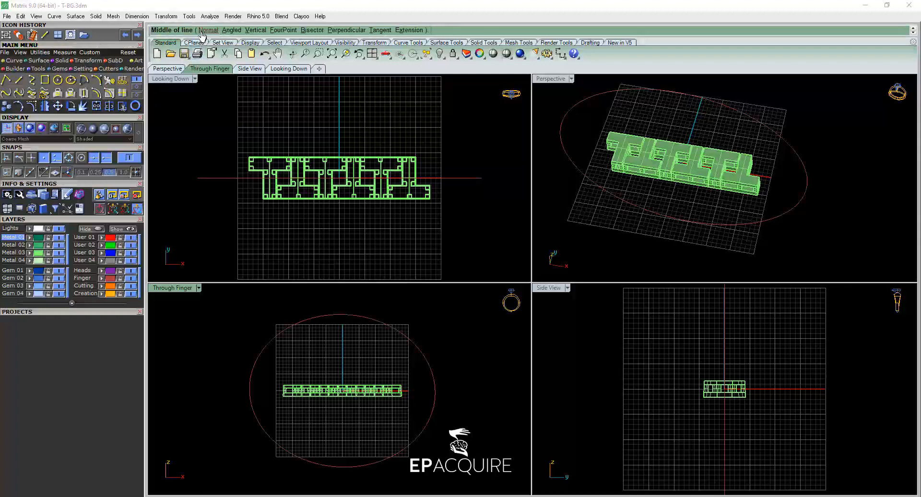
{"action": "left_click", "coordinate": [807, 187]}
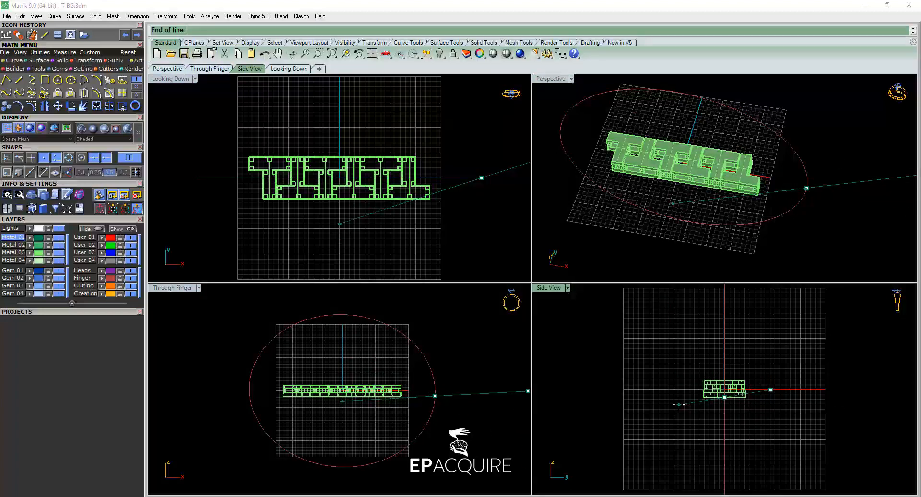
{"action": "type", "text": "5"}
{"action": "key", "text": "Return"}
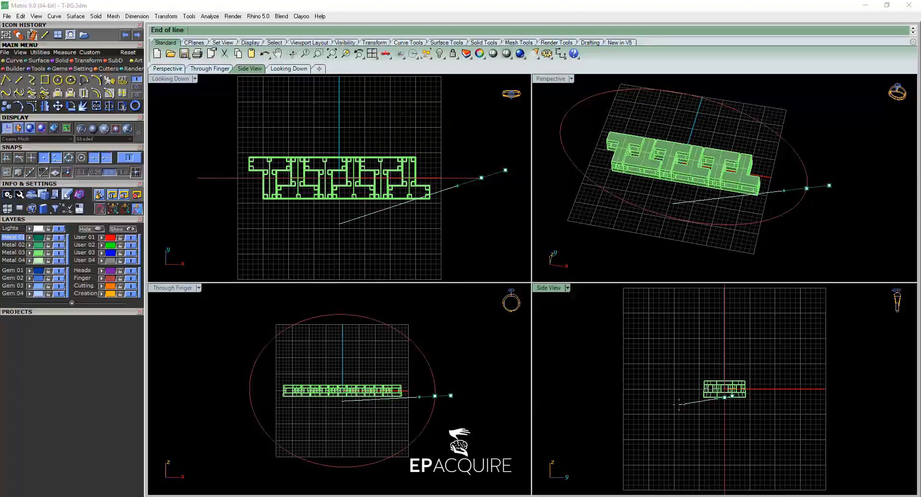
{"action": "left_click", "coordinate": [673, 396]}
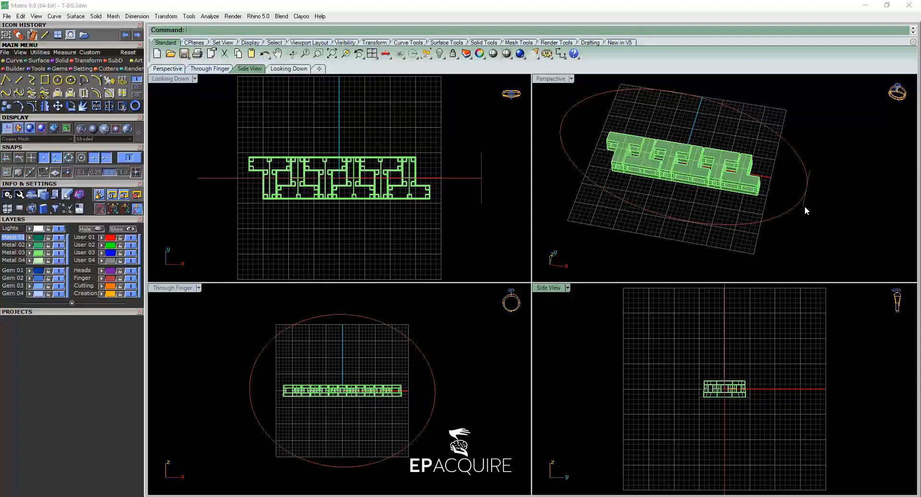
Sweep the short line along the closed ring curve with Sweep 1 History to create a band surface.
{"action": "right_click_drag", "start_coordinate": [804, 205], "coordinate": [874, 199]}
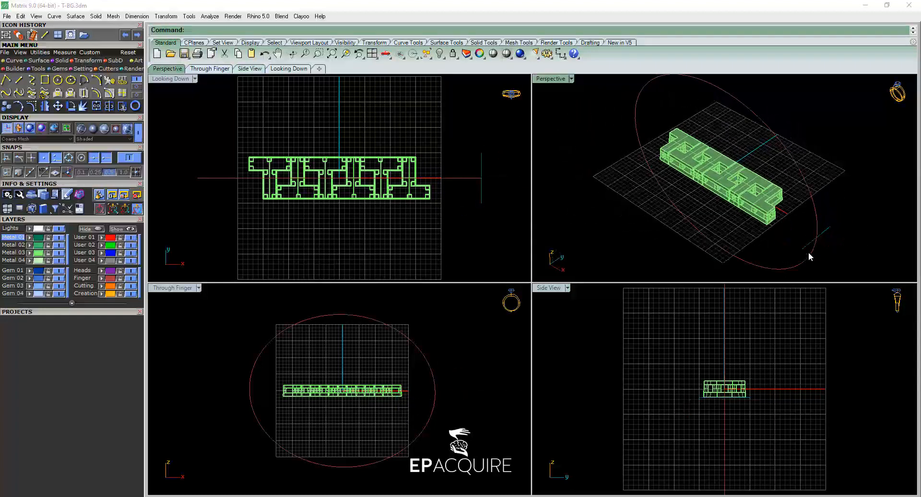
{"action": "mouse_move", "coordinate": [799, 238]}
{"action": "right_mouse_down"}
{"action": "mouse_move", "coordinate": [816, 222]}
{"action": "mouse_move", "coordinate": [814, 230]}
{"action": "right_mouse_up"}
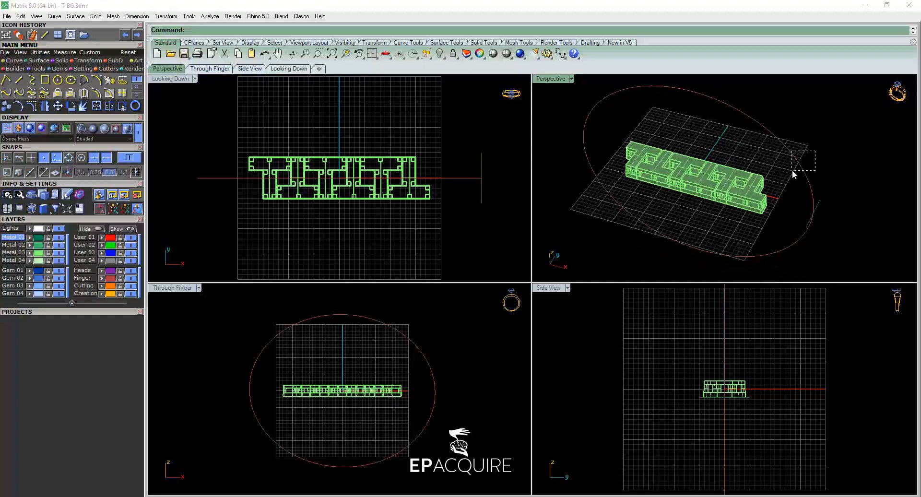
{"action": "left_click_drag", "start_coordinate": [815, 150], "coordinate": [792, 171]}
{"action": "key", "text": "F6"}
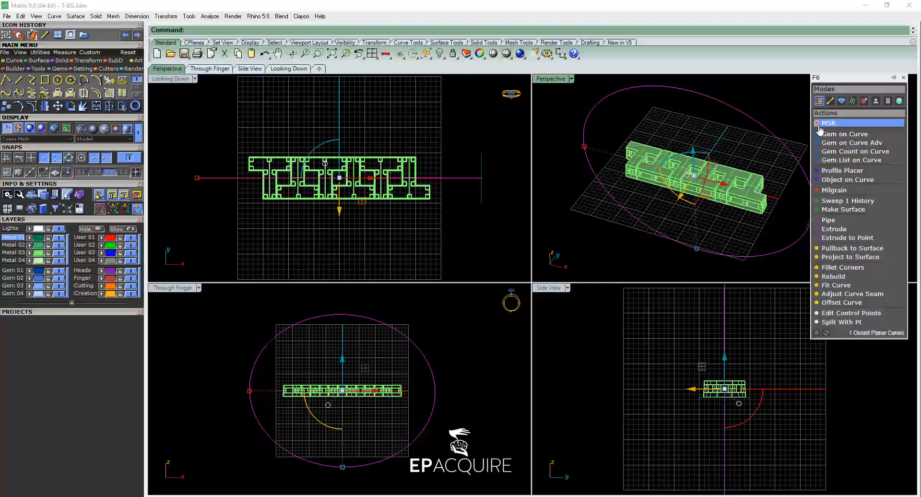
{"action": "left_click", "coordinate": [854, 202]}
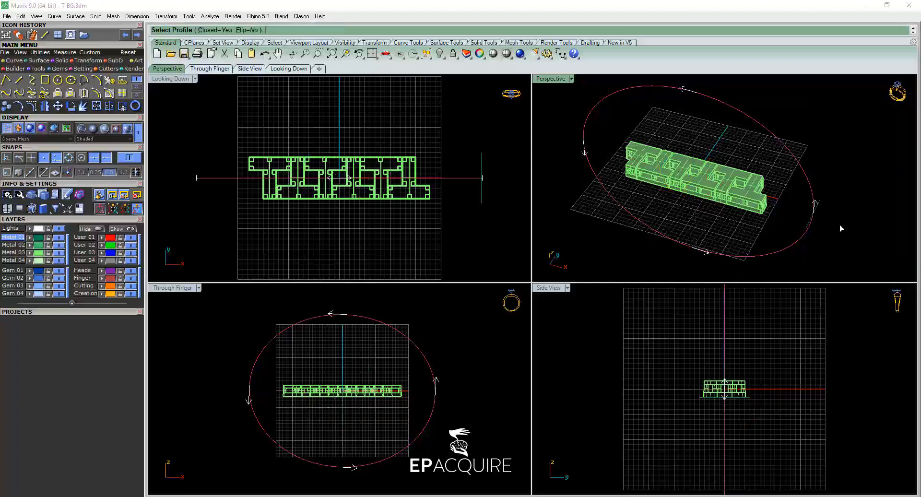
{"action": "left_click", "coordinate": [806, 231]}
{"action": "key", "text": "Return"}
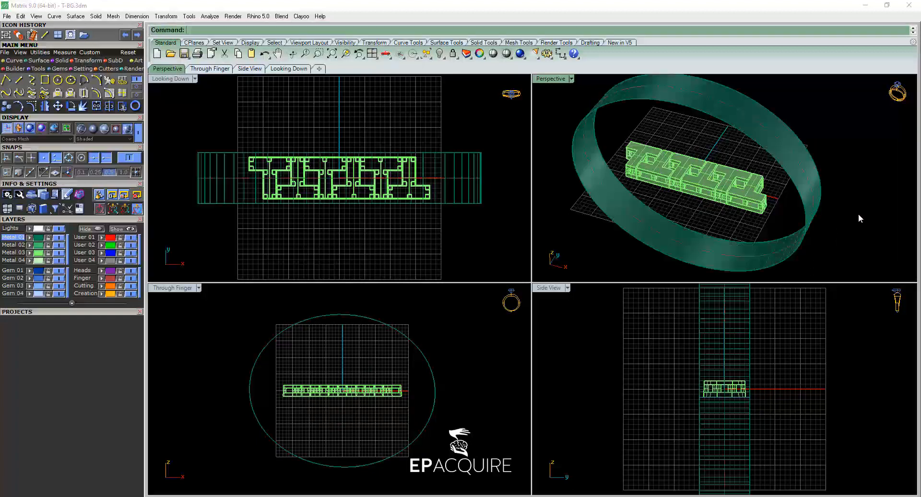
Maximise the Perspective view and set its display mode to Detect SmartFlow to check the band's surface direction.
{"action": "right_click_drag", "start_coordinate": [853, 158], "coordinate": [845, 151]}
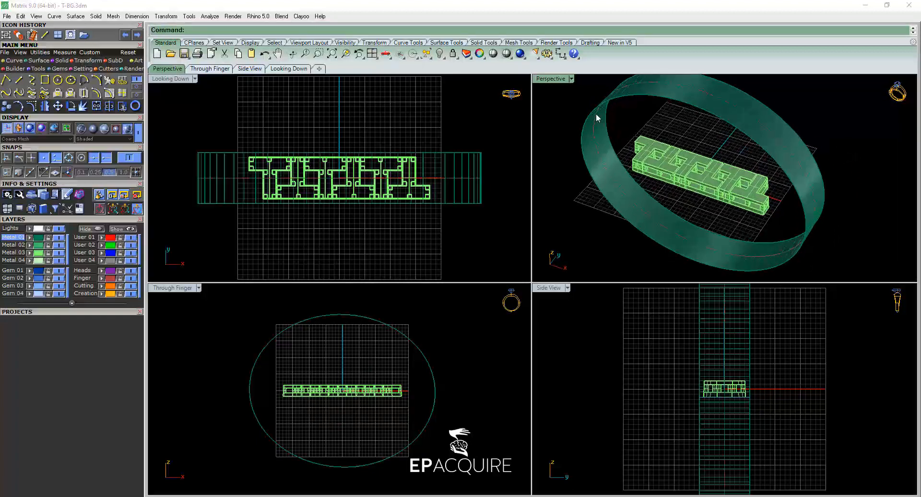
{"action": "double_click", "coordinate": [551, 78]}
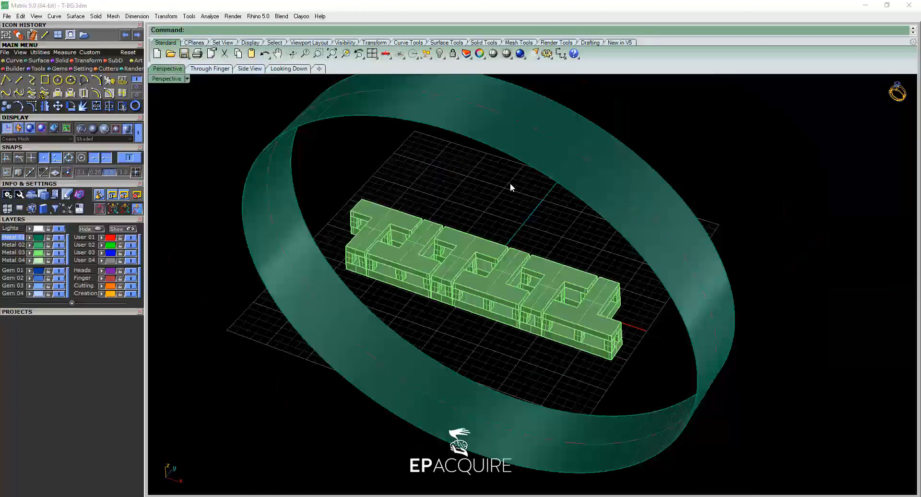
{"action": "right_click_drag", "start_coordinate": [509, 195], "coordinate": [486, 222]}
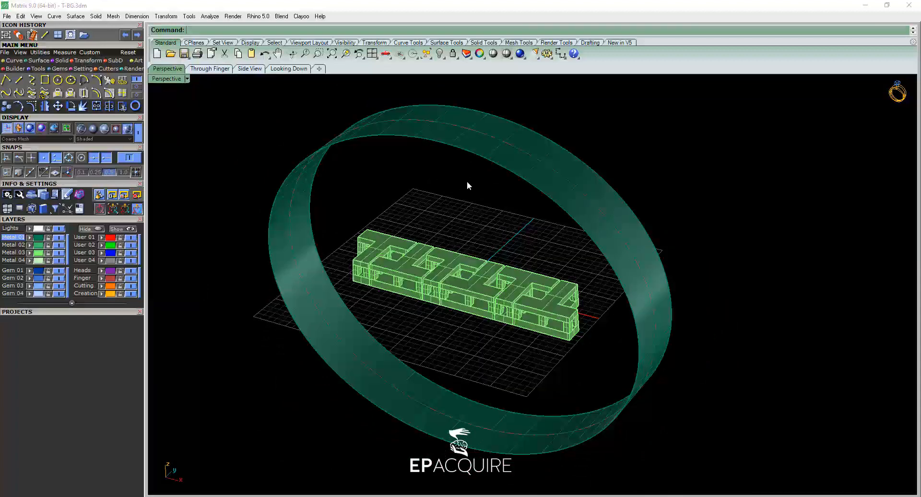
{"action": "left_click", "coordinate": [129, 138]}
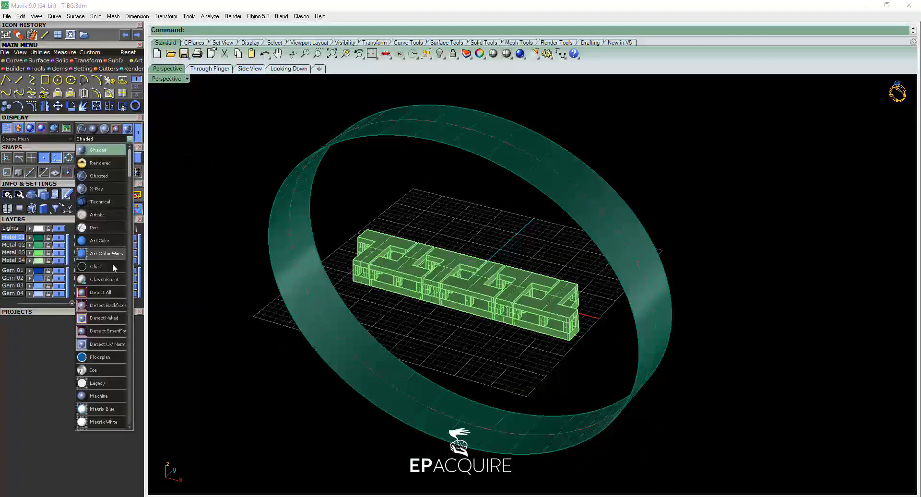
{"action": "left_click", "coordinate": [106, 332]}
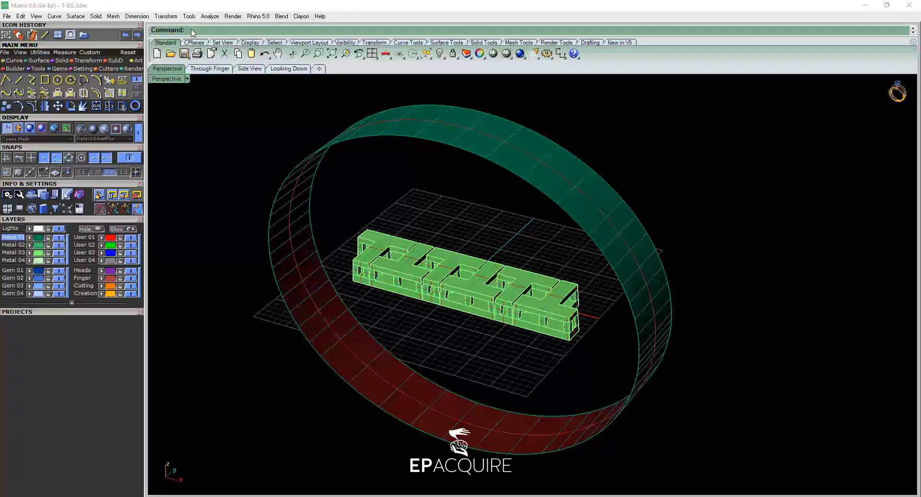
Flip the surface direction of the ring band.
{"action": "type", "text": "Flip"}
{"action": "key", "text": "Return"}
{"action": "left_click", "coordinate": [303, 216]}
{"action": "key", "text": "Return"}
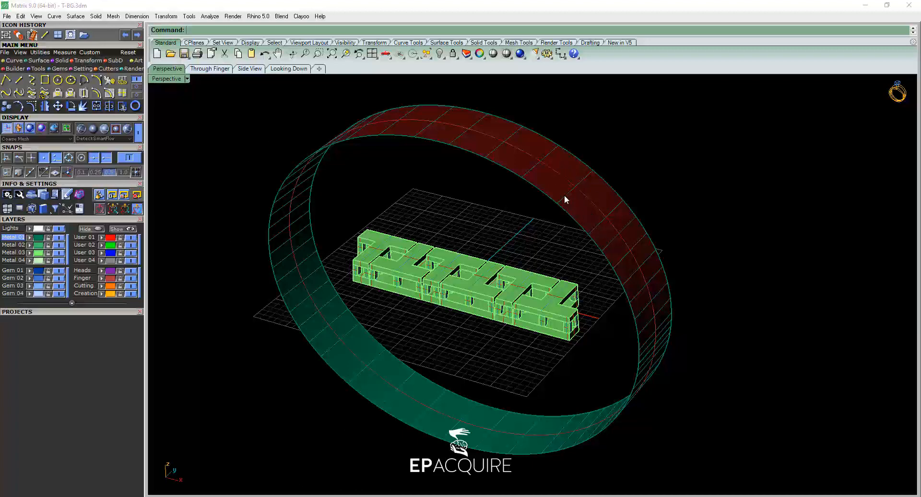
Flip the ring band once more to restore its original surface direction.
{"action": "type", "text": "Flip"}
{"action": "key", "text": "Return"}
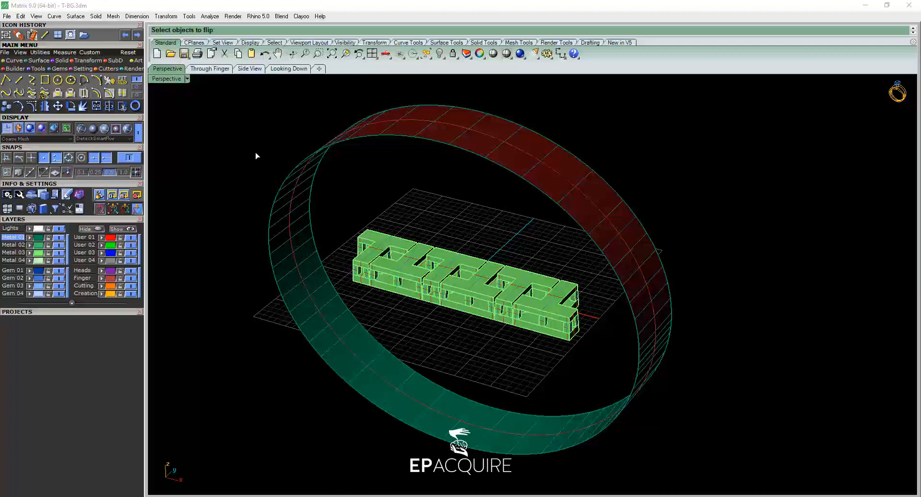
{"action": "left_click", "coordinate": [274, 233]}
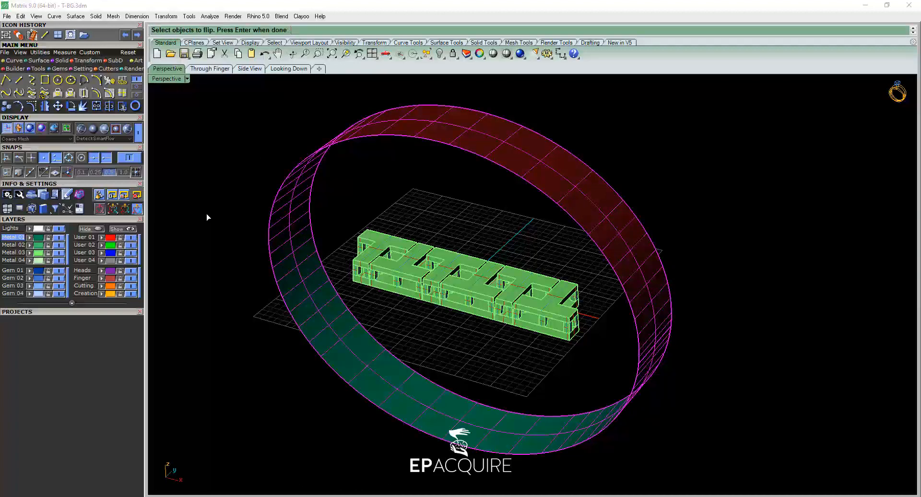
{"action": "key", "text": "Return"}
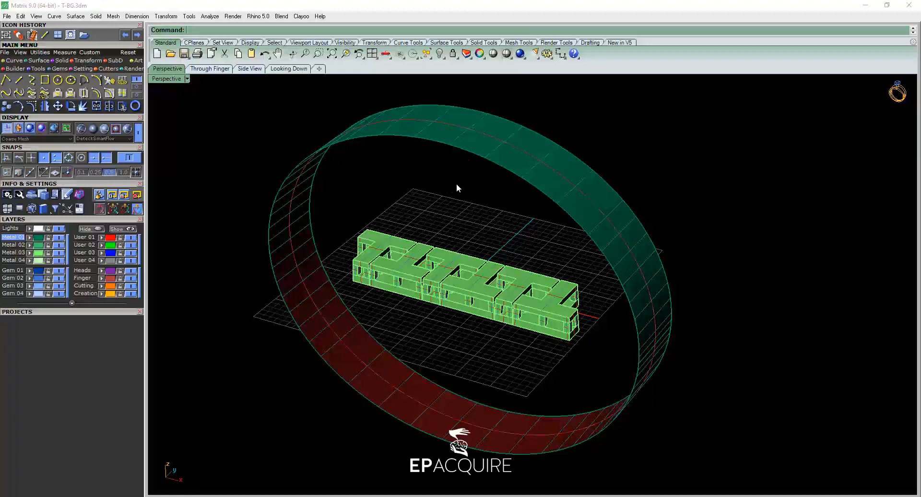
Switch the Perspective display mode back to Shaded.
{"action": "right_click_drag", "start_coordinate": [439, 231], "coordinate": [433, 234]}
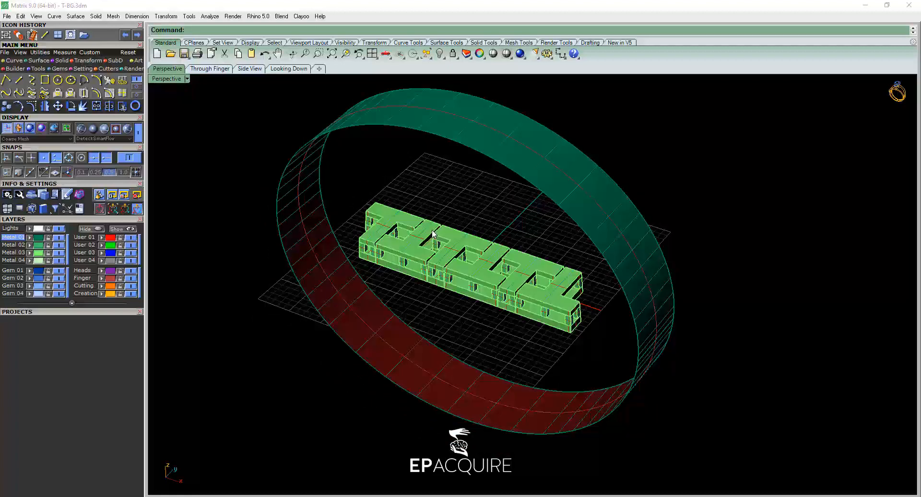
{"action": "left_click", "coordinate": [127, 128]}
{"action": "right_click_drag", "start_coordinate": [237, 198], "coordinate": [385, 242]}
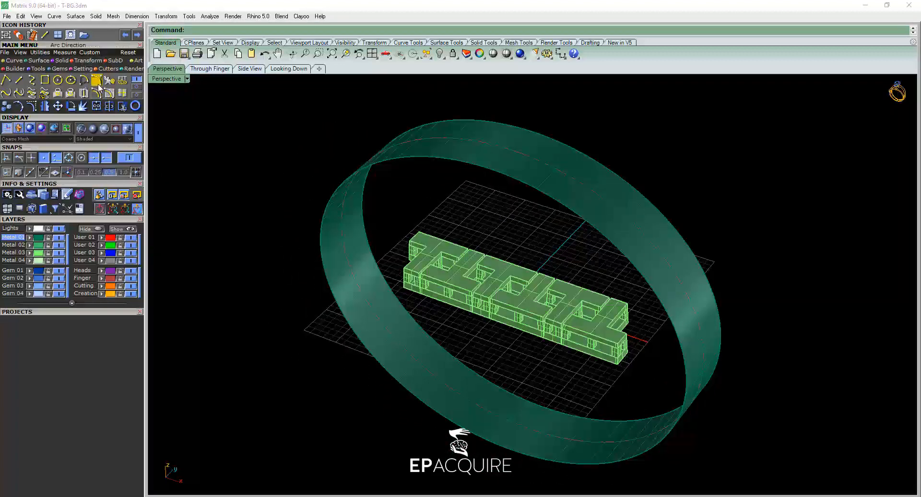
Run Smart Flow on the ring band and generate its flat base surface with the AutoBase option.
{"action": "left_click", "coordinate": [84, 68]}
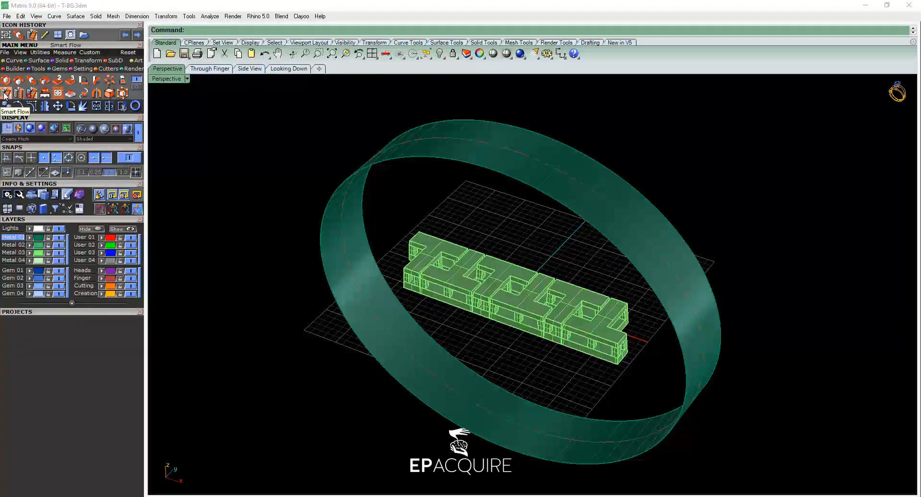
{"action": "left_click", "coordinate": [359, 206]}
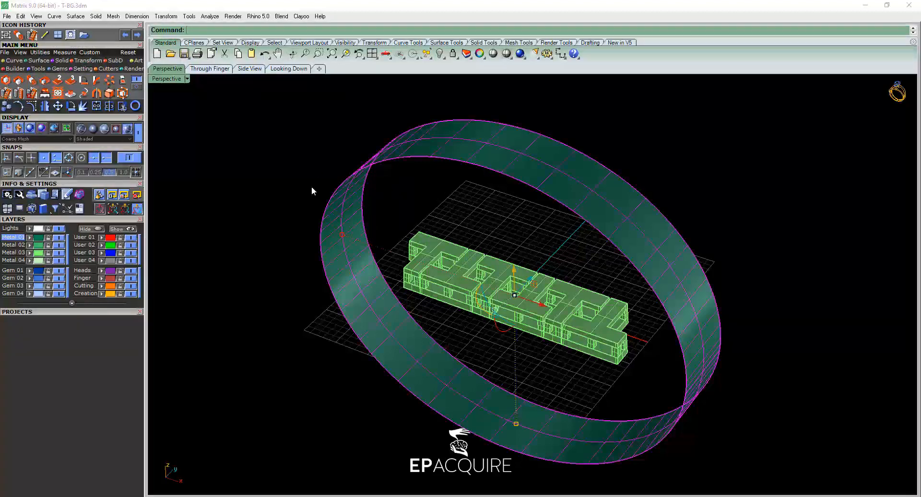
{"action": "left_click", "coordinate": [7, 93]}
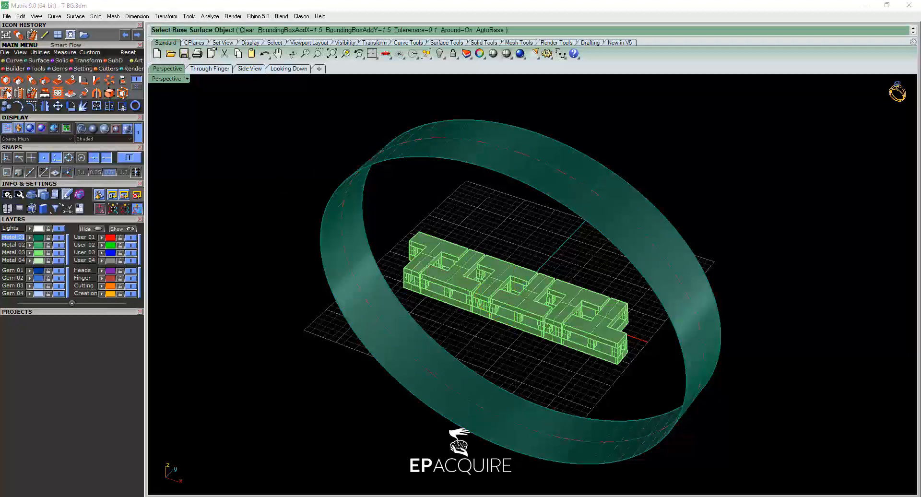
{"action": "left_click", "coordinate": [489, 31]}
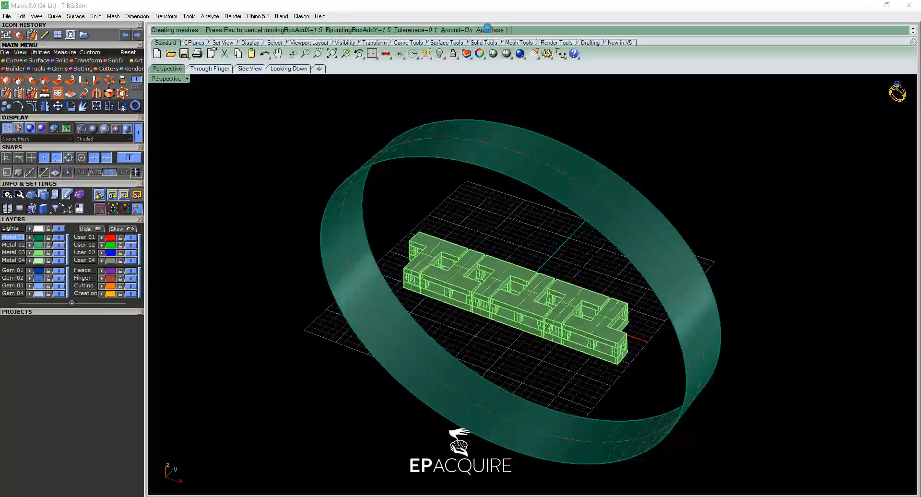
Move the flat base surface to the User 04 layer.
{"action": "scroll", "coordinate": [646, 255], "scroll_direction": "down", "scroll_amount": 6}
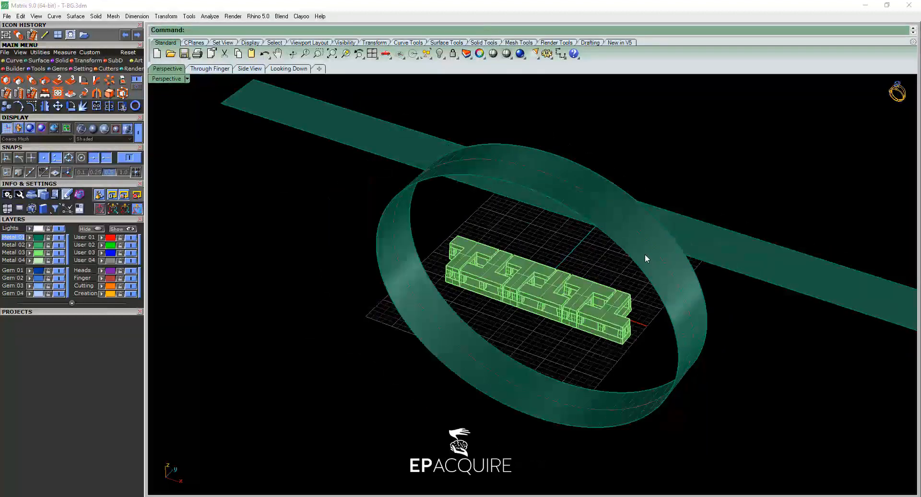
{"action": "mouse_move", "coordinate": [666, 289]}
{"action": "right_mouse_down"}
{"action": "mouse_move", "coordinate": [687, 318]}
{"action": "mouse_move", "coordinate": [714, 304]}
{"action": "mouse_move", "coordinate": [671, 304]}
{"action": "right_mouse_up"}
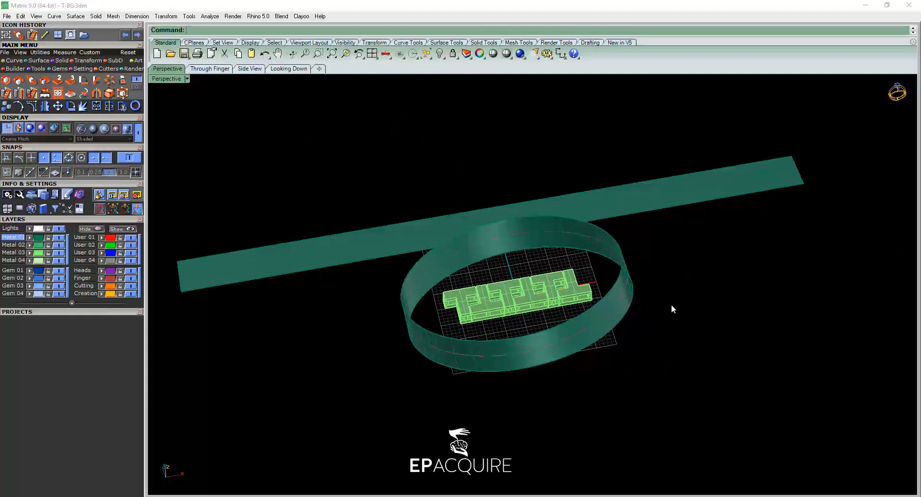
{"action": "left_click", "coordinate": [299, 263]}
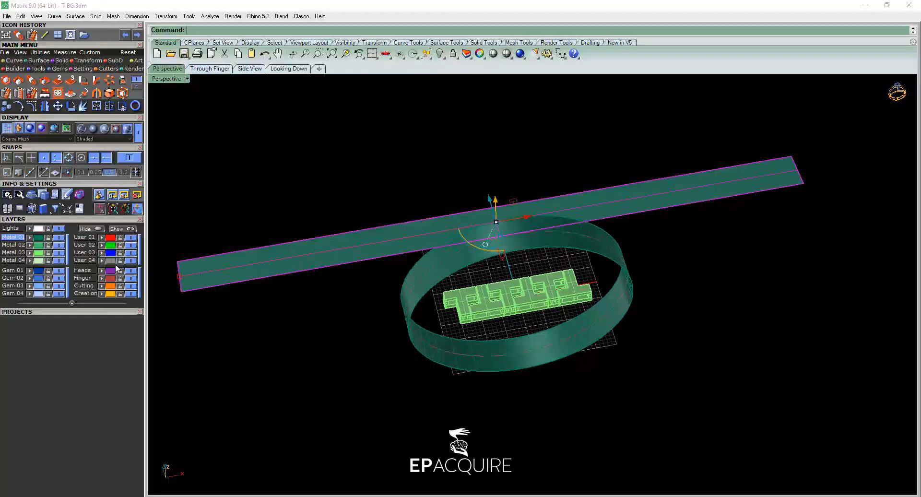
{"action": "left_click", "coordinate": [102, 260]}
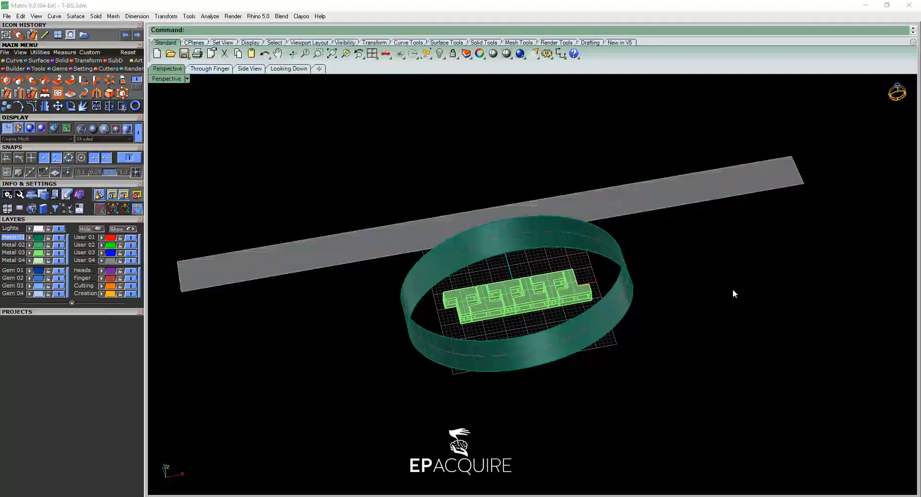
On the User 01 layer, draw a single line across the flat base surface between the midpoints of its two long edges.
{"action": "right_click_drag", "start_coordinate": [734, 292], "coordinate": [668, 305]}
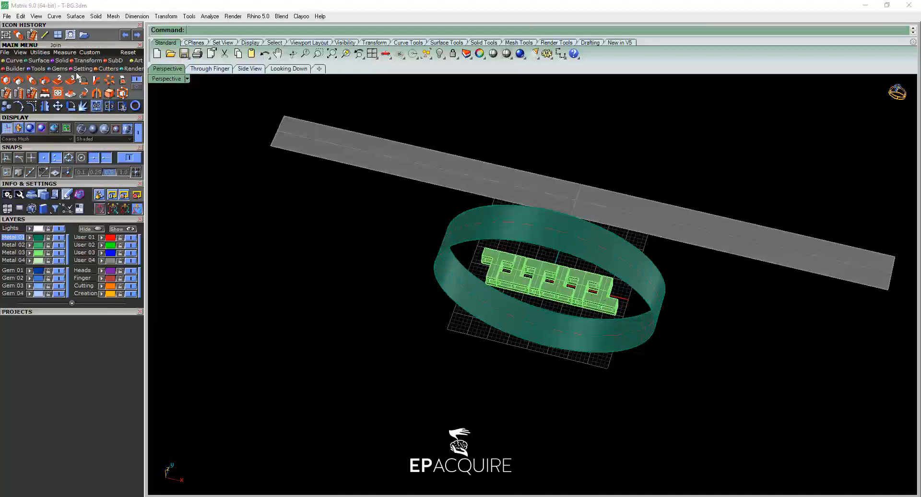
{"action": "left_click", "coordinate": [10, 61]}
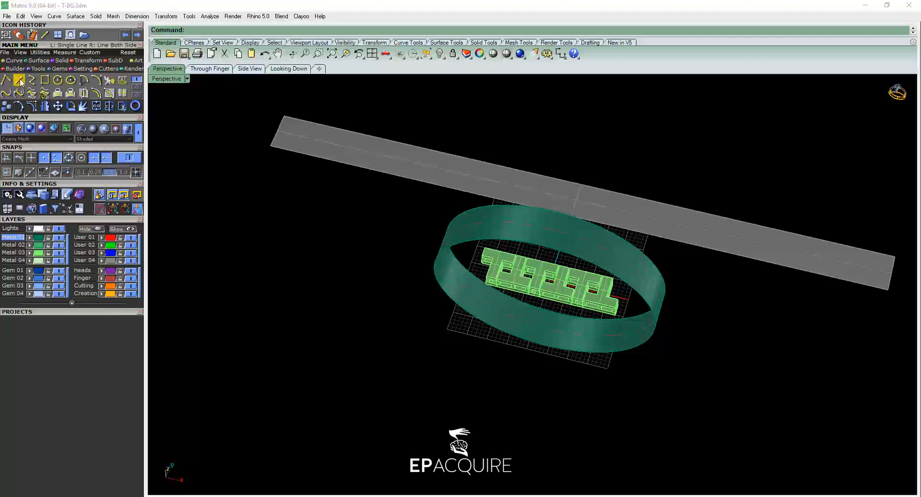
{"action": "left_click", "coordinate": [19, 80]}
{"action": "left_click", "coordinate": [84, 237]}
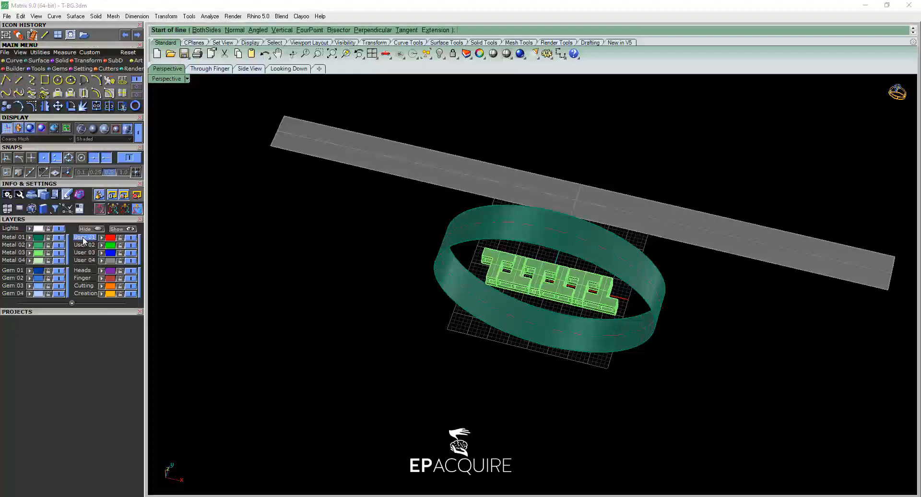
{"action": "scroll", "coordinate": [596, 189], "scroll_direction": "up", "scroll_amount": 3}
{"action": "scroll", "coordinate": [596, 190], "scroll_direction": "up", "scroll_amount": 2}
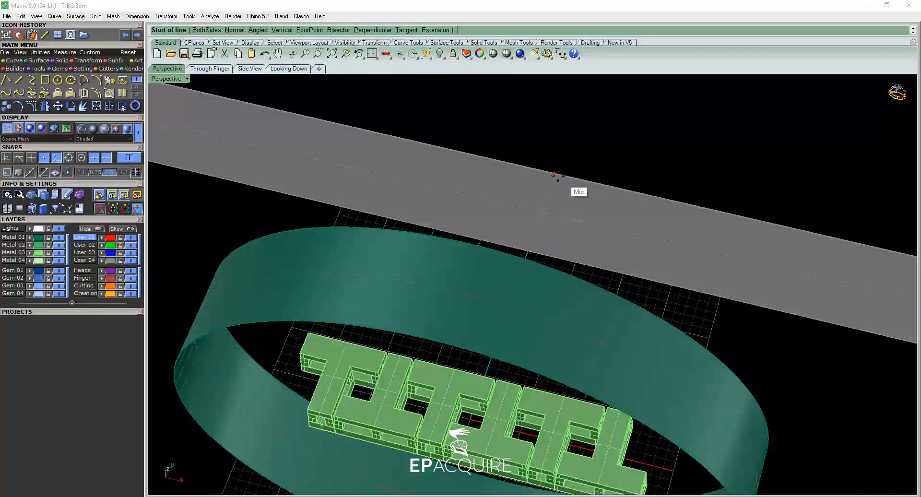
{"action": "left_click", "coordinate": [555, 174]}
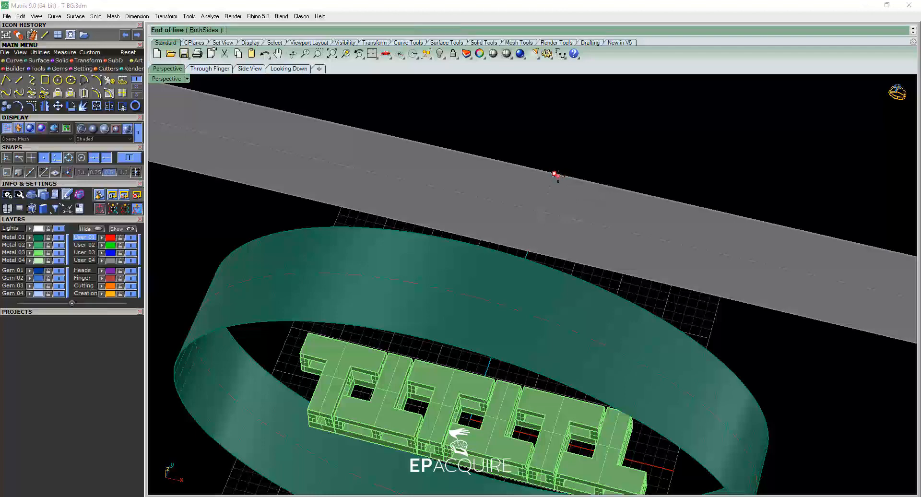
{"action": "left_click", "coordinate": [532, 242]}
{"action": "scroll", "coordinate": [553, 235], "scroll_direction": "down", "scroll_amount": 2}
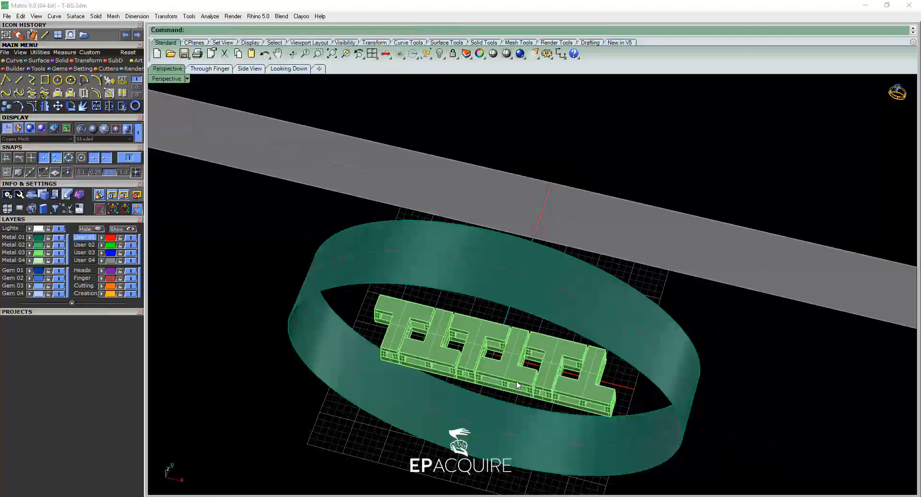
Turn off shading so the block pattern is shown as a wireframe in the Perspective view.
{"action": "scroll", "coordinate": [494, 361], "scroll_direction": "up", "scroll_amount": 5}
{"action": "scroll", "coordinate": [494, 360], "scroll_direction": "up", "scroll_amount": 1}
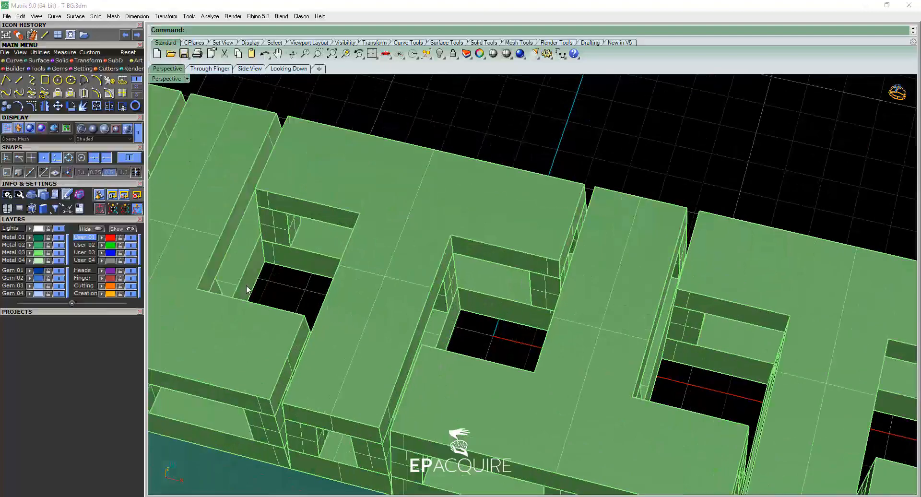
{"action": "left_click", "coordinate": [138, 132]}
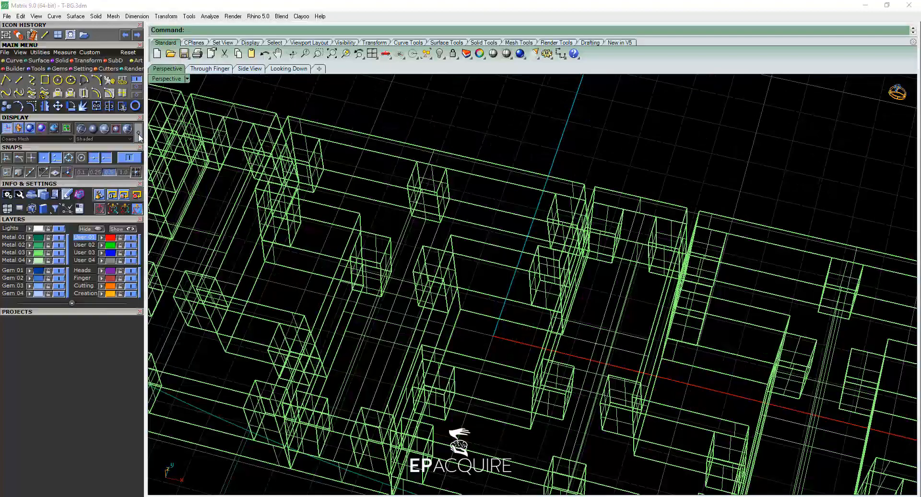
{"action": "scroll", "coordinate": [493, 352], "scroll_direction": "down", "scroll_amount": 6}
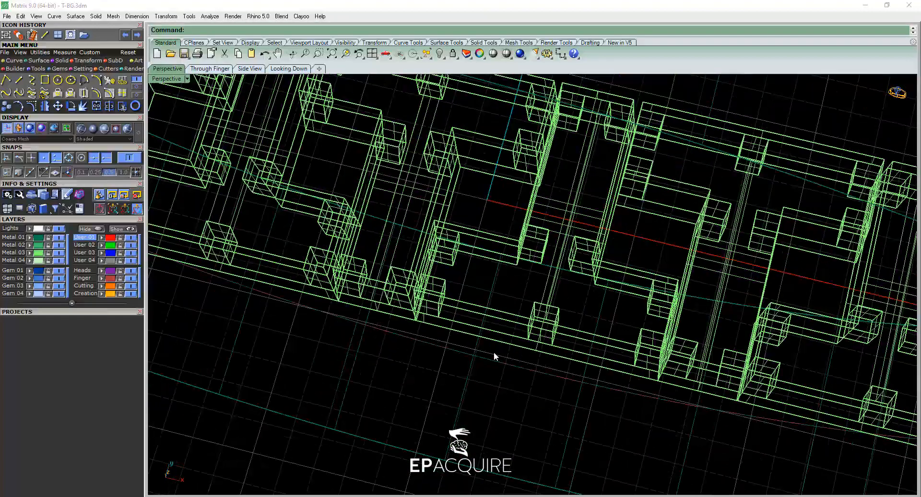
{"action": "mouse_move", "coordinate": [406, 285]}
{"action": "right_mouse_down"}
{"action": "mouse_move", "coordinate": [434, 304]}
{"action": "mouse_move", "coordinate": [426, 280]}
{"action": "mouse_move", "coordinate": [407, 280]}
{"action": "right_mouse_up"}
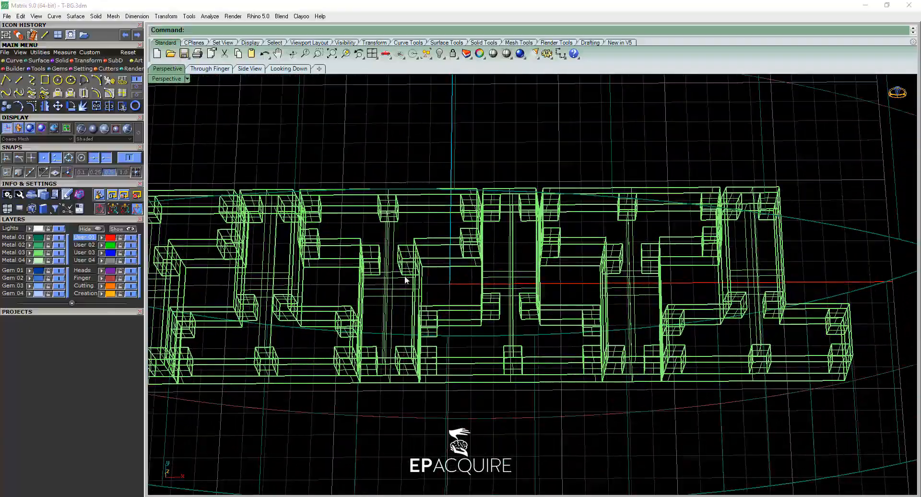
Duplicate the two opposite lower edges of the block pattern's central opening with Duplicate Edge.
{"action": "left_click", "coordinate": [137, 88]}
{"action": "left_click", "coordinate": [108, 90]}
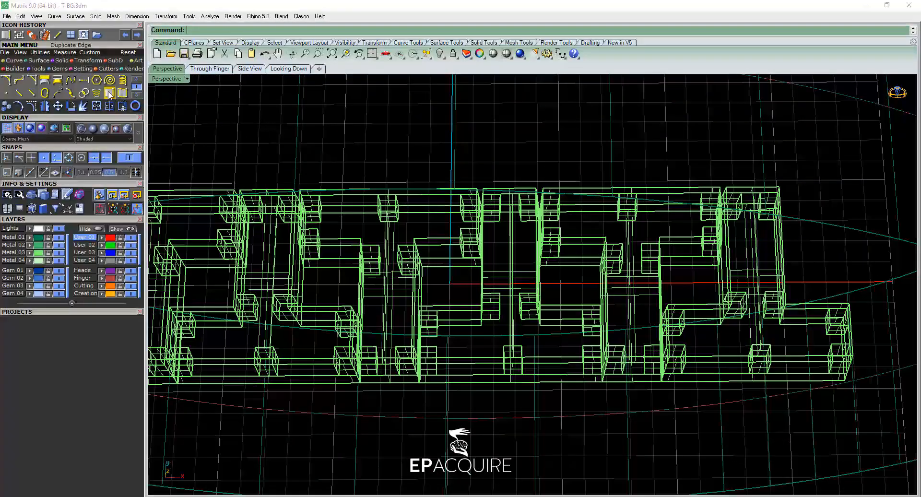
{"action": "left_click", "coordinate": [435, 274]}
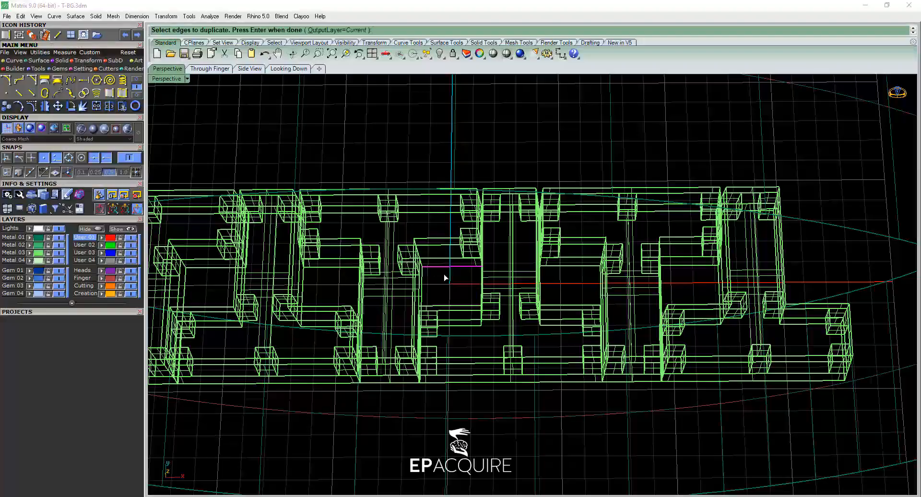
{"action": "right_click_drag", "start_coordinate": [471, 314], "coordinate": [330, 297]}
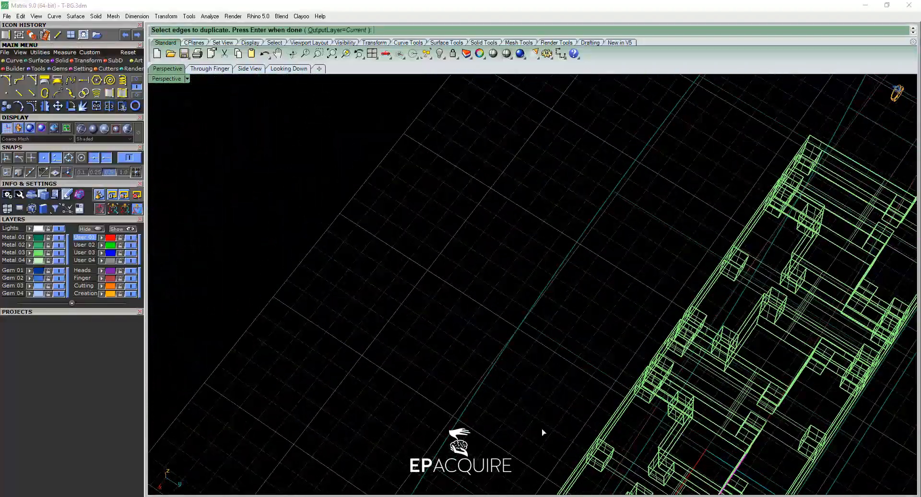
{"action": "right_click_drag", "start_coordinate": [623, 453], "coordinate": [426, 237], "text": "shift"}
{"action": "right_click_drag", "start_coordinate": [585, 292], "coordinate": [555, 295]}
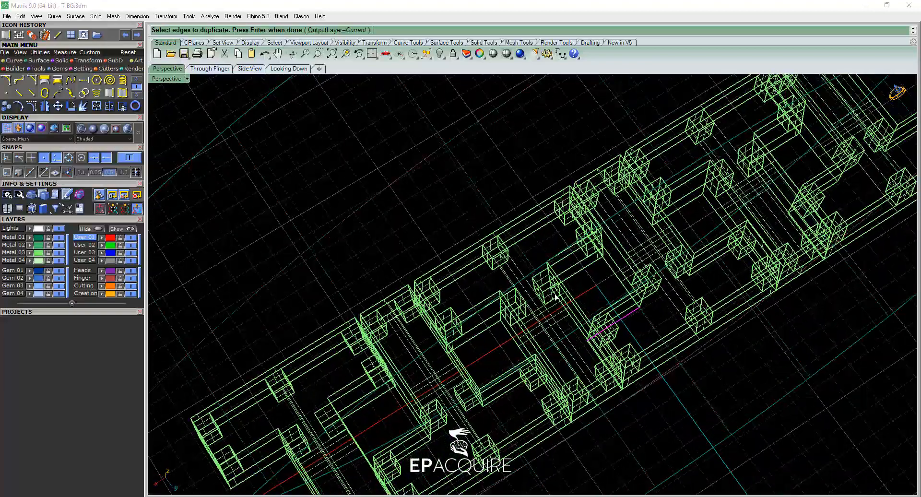
{"action": "scroll", "coordinate": [577, 280], "scroll_direction": "up", "scroll_amount": 5}
{"action": "left_click", "coordinate": [576, 272]}
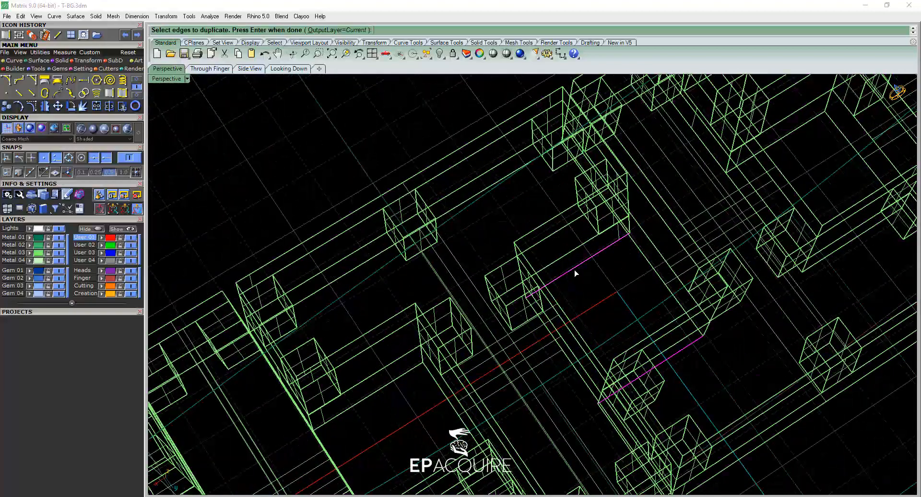
{"action": "key", "text": "Return"}
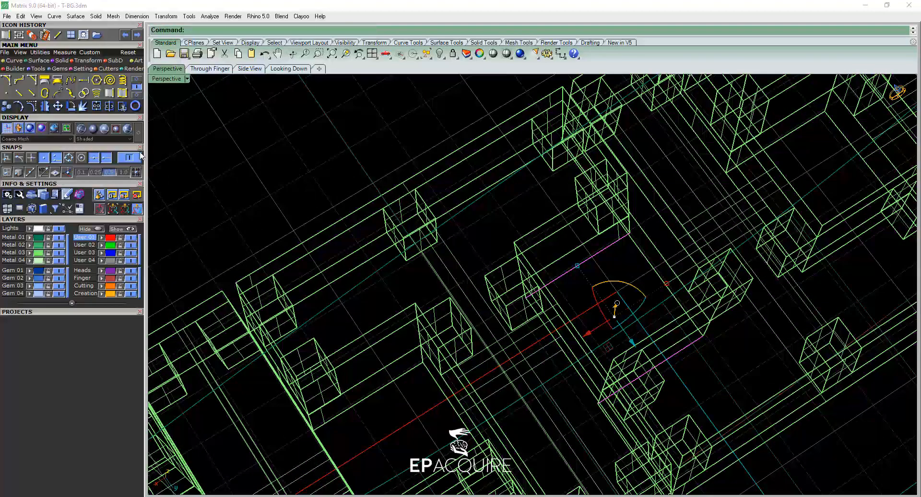
Draw a single line joining the midpoints of the two duplicated edges across the central opening.
{"action": "left_click", "coordinate": [137, 80]}
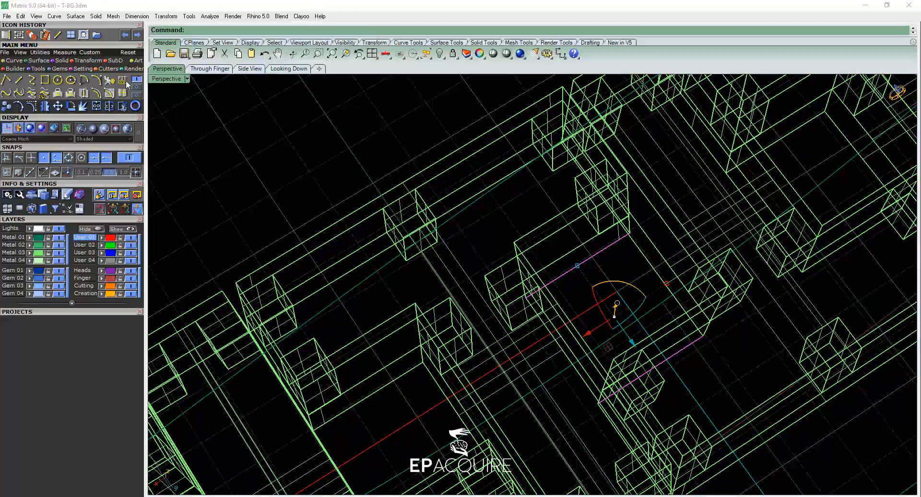
{"action": "left_click", "coordinate": [19, 80]}
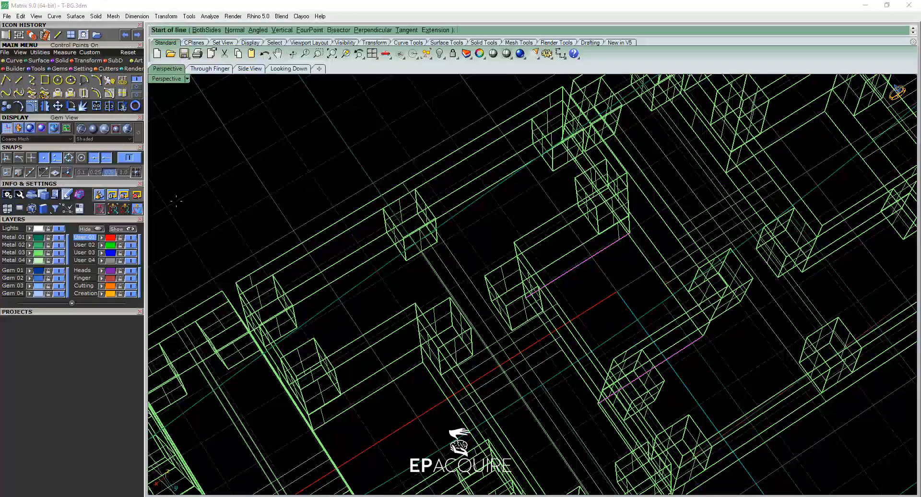
{"action": "left_click", "coordinate": [578, 264]}
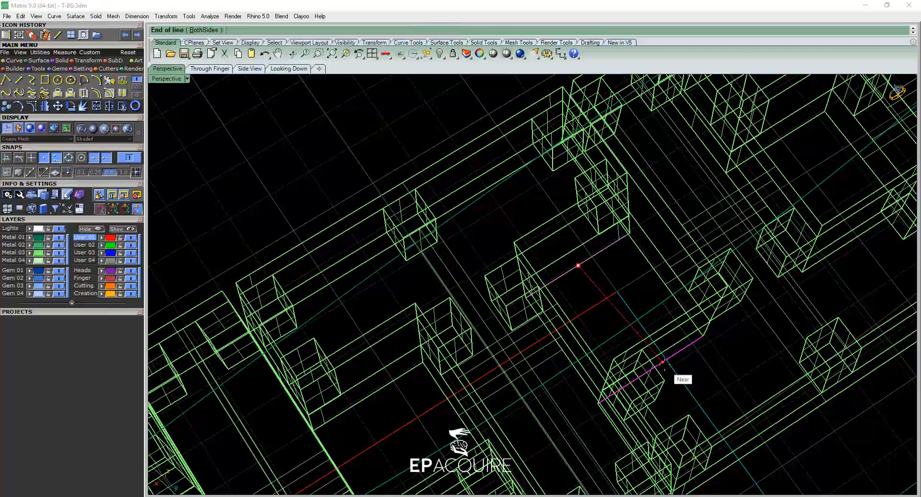
{"action": "left_click", "coordinate": [657, 366]}
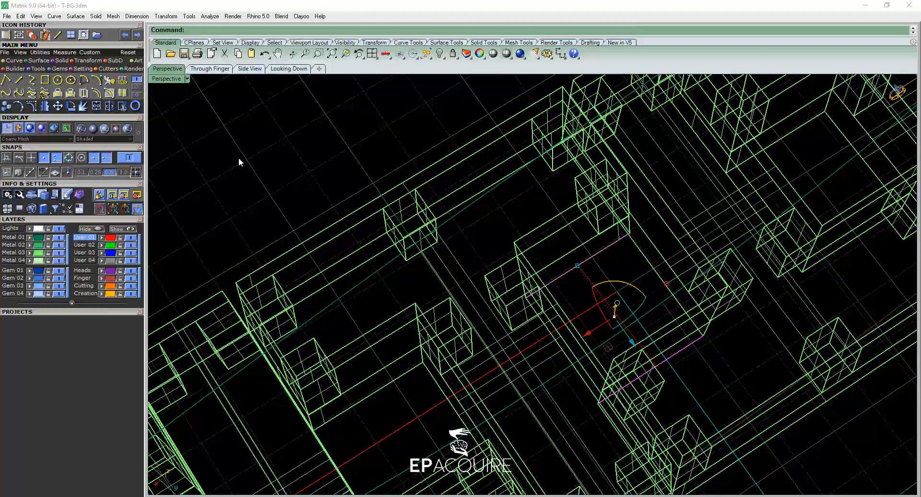
Restore the shaded display of the block pattern and ring band in the Perspective view.
{"action": "left_click", "coordinate": [288, 68]}
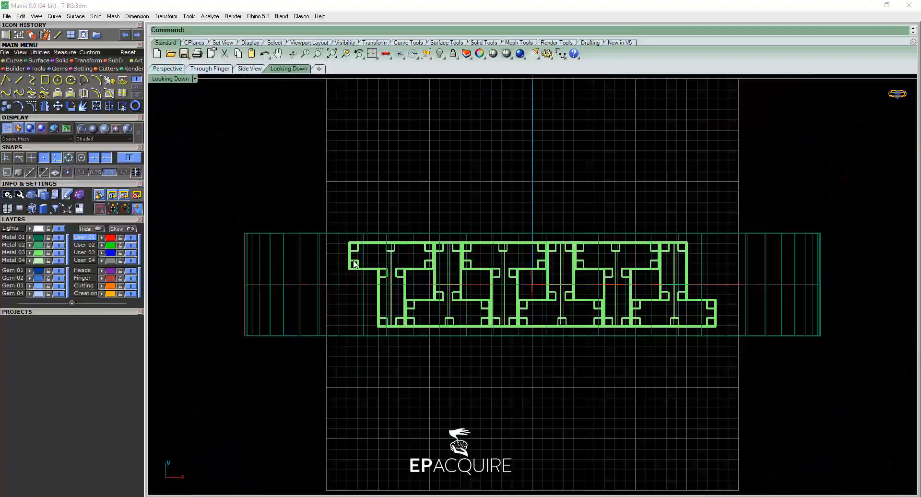
{"action": "left_click", "coordinate": [168, 69]}
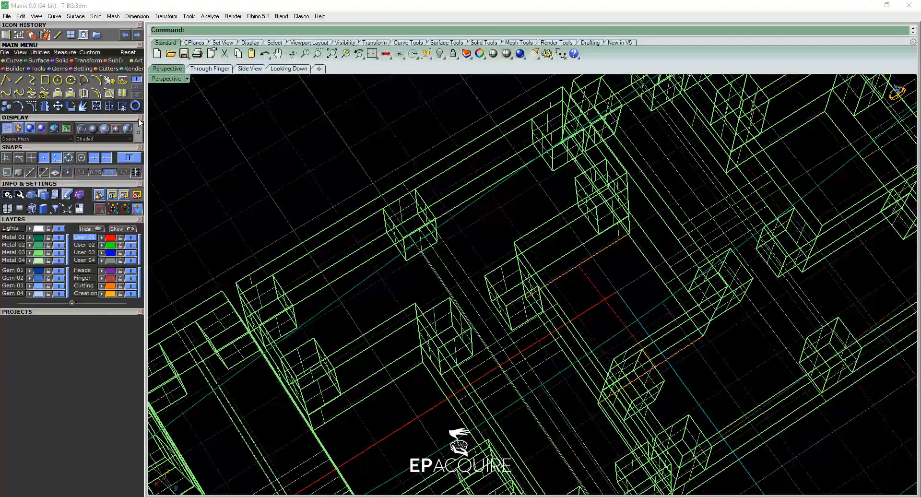
{"action": "key", "text": "ctrl+alt+s"}
{"action": "scroll", "coordinate": [412, 283], "scroll_direction": "down", "scroll_amount": 14}
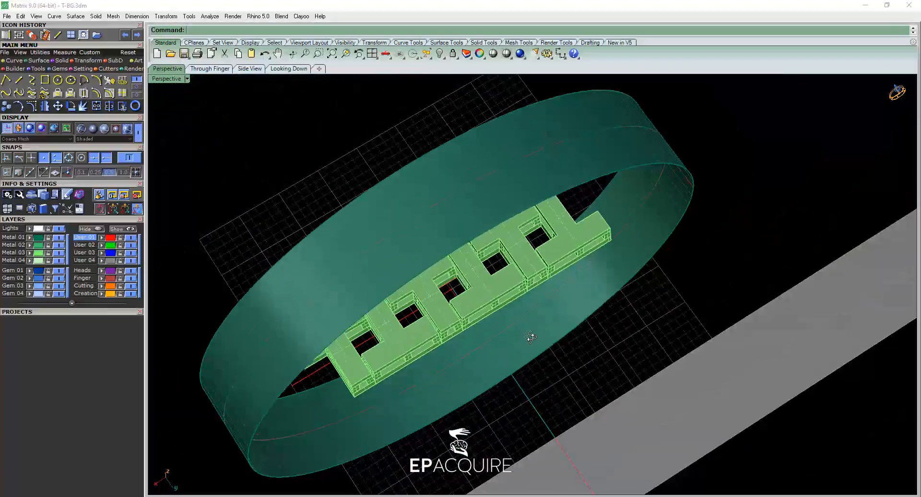
{"action": "right_click_drag", "start_coordinate": [530, 335], "coordinate": [412, 289]}
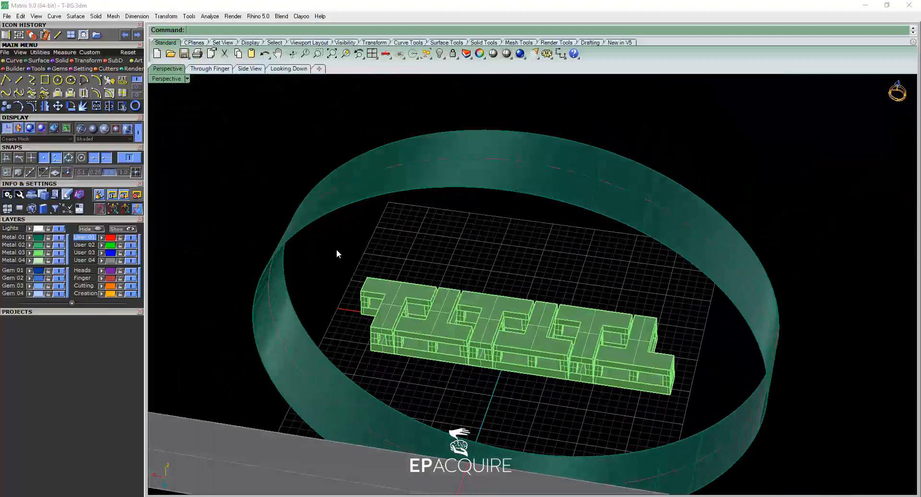
Move the block pattern and its guide lines from the opening line's midpoint to the midpoint of the line on the flat base surface.
{"action": "left_click_drag", "start_coordinate": [335, 249], "coordinate": [652, 407]}
{"action": "left_click_drag", "start_coordinate": [689, 415], "coordinate": [689, 413]}
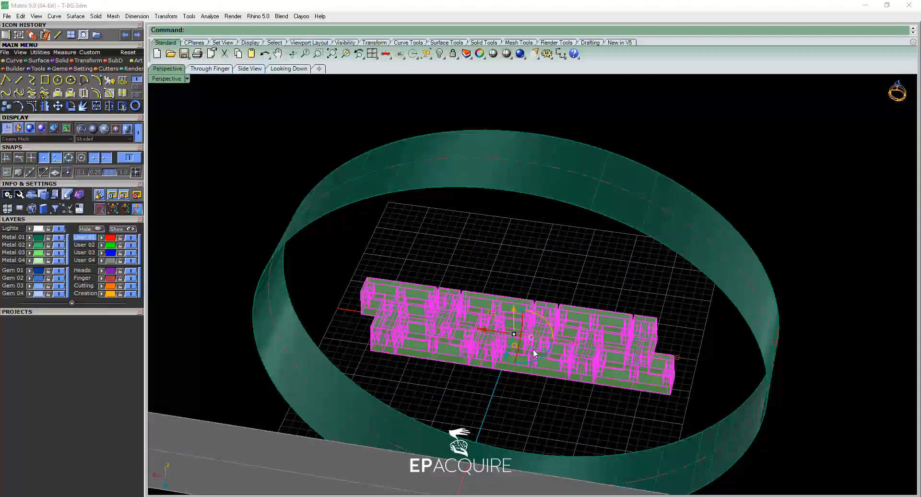
{"action": "left_click", "coordinate": [288, 68]}
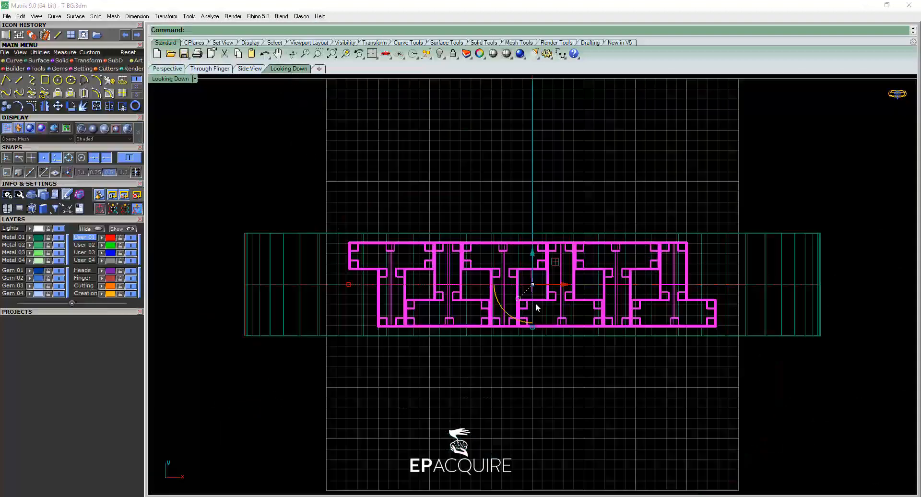
{"action": "scroll", "coordinate": [509, 281], "scroll_direction": "up", "scroll_amount": 8}
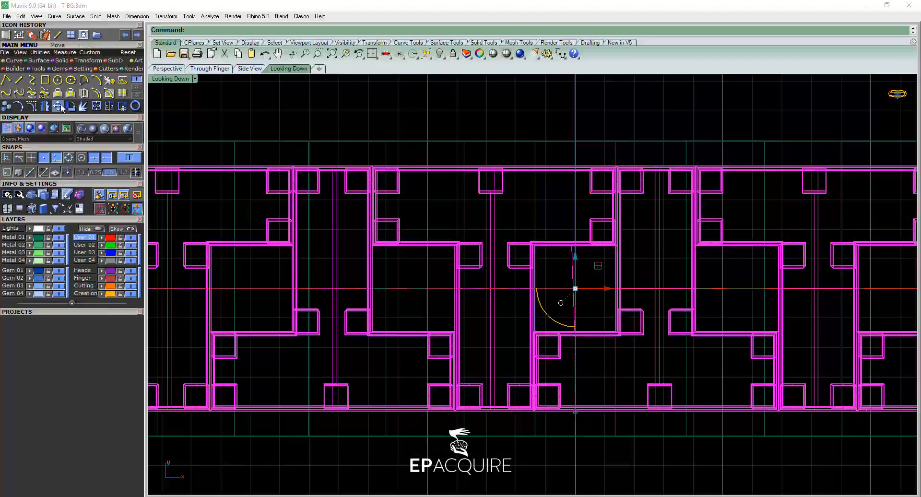
{"action": "left_click", "coordinate": [61, 107]}
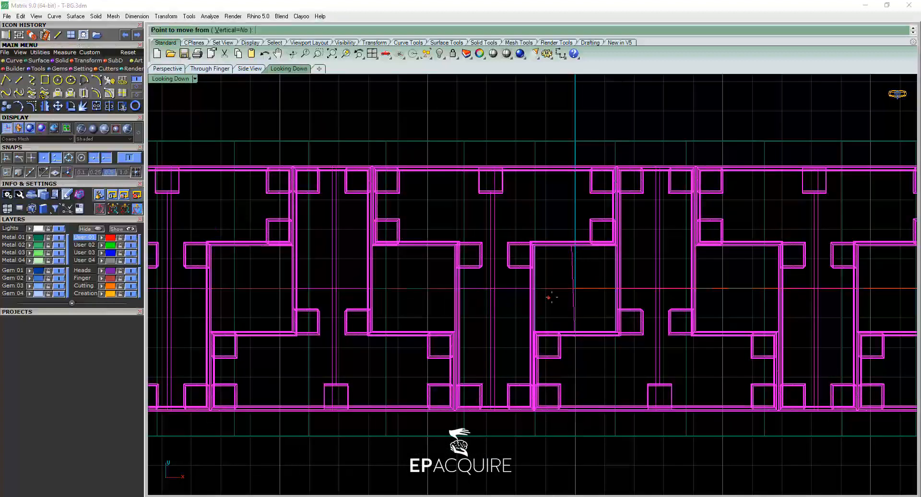
{"action": "left_click", "coordinate": [572, 290]}
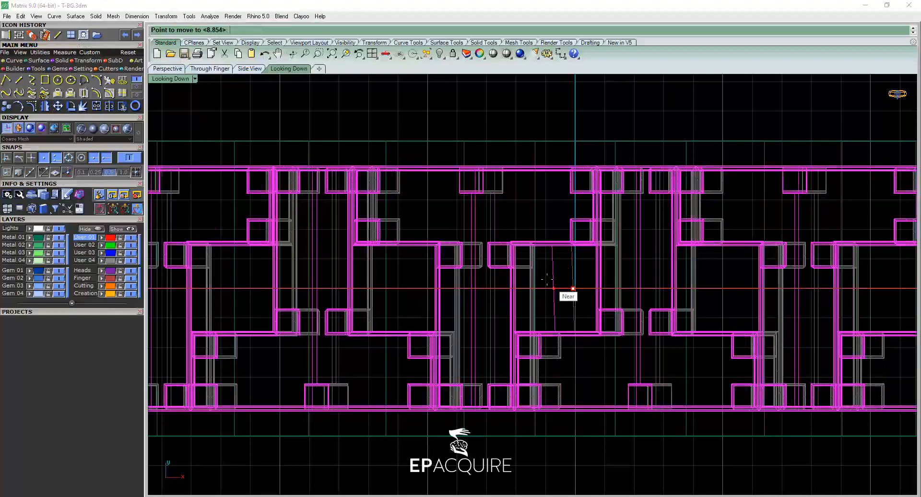
{"action": "scroll", "coordinate": [559, 288], "scroll_direction": "down", "scroll_amount": 5}
{"action": "scroll", "coordinate": [507, 336], "scroll_direction": "up", "scroll_amount": 3}
{"action": "right_click_drag", "start_coordinate": [511, 282], "coordinate": [515, 373]}
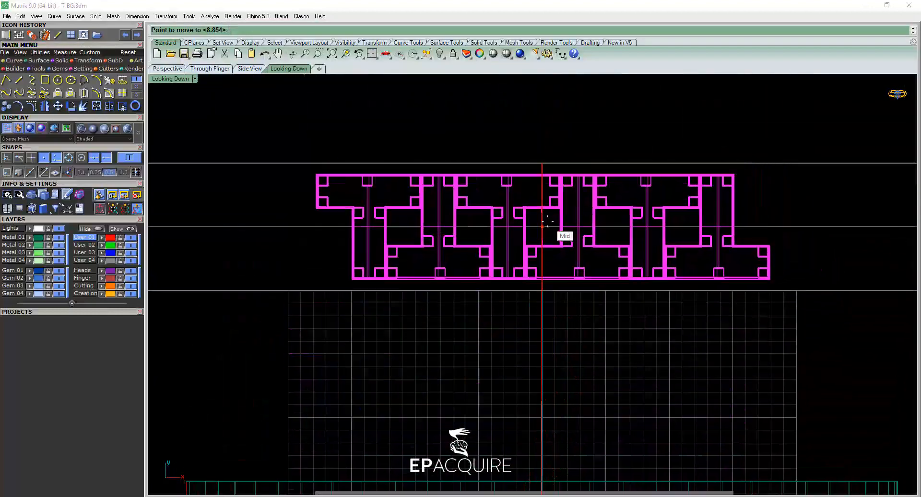
{"action": "left_click", "coordinate": [557, 231]}
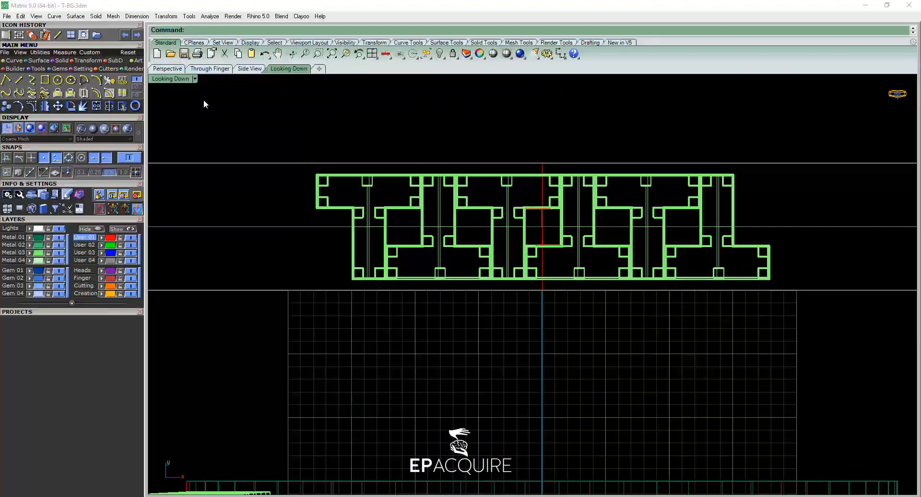
Check in Perspective how the block pattern sits on the flat base surface and on the ring band.
{"action": "left_click", "coordinate": [168, 70]}
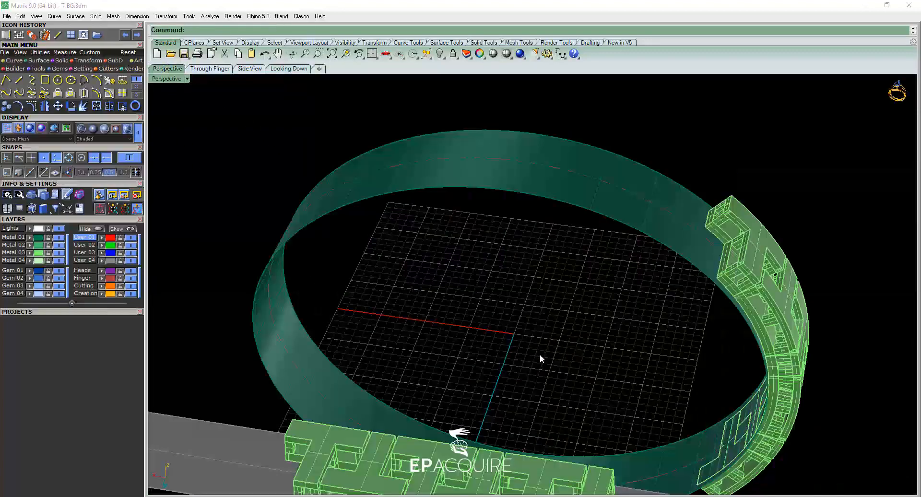
{"action": "right_click_drag", "start_coordinate": [540, 357], "coordinate": [563, 342]}
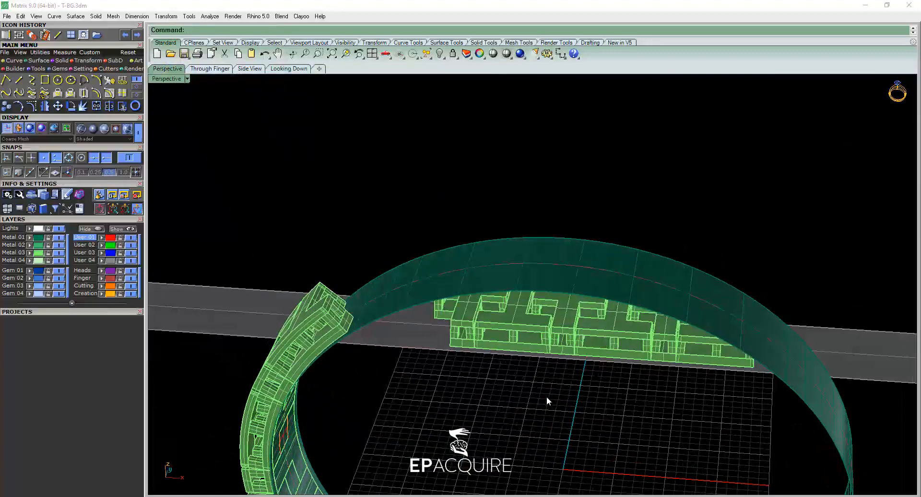
{"action": "right_click_drag", "start_coordinate": [546, 396], "coordinate": [662, 249]}
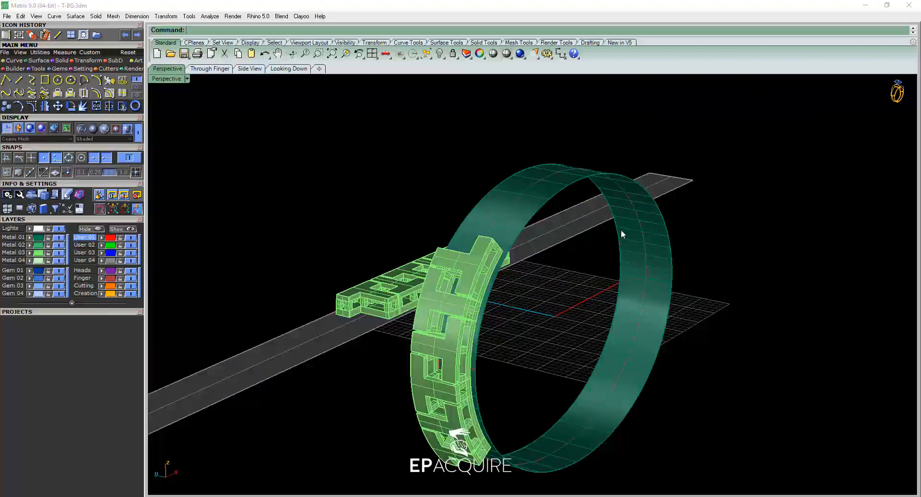
{"action": "right_click_drag", "start_coordinate": [556, 283], "coordinate": [587, 307]}
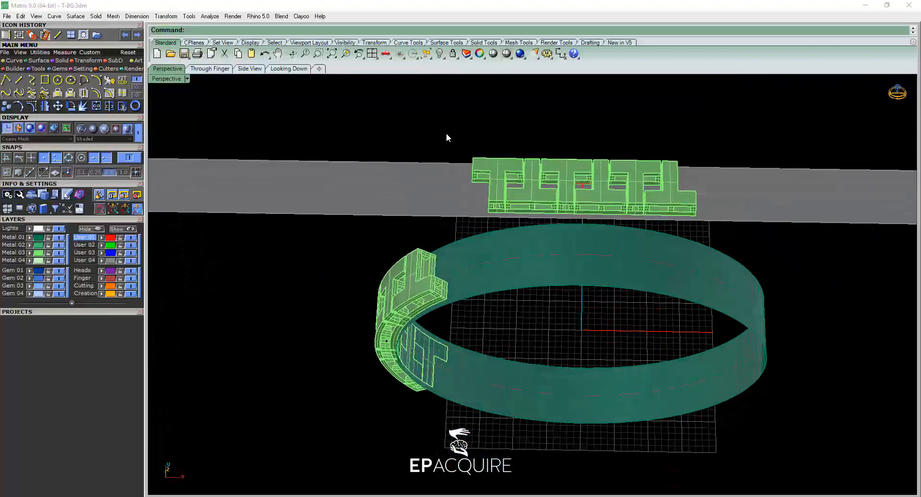
Duplicate the block pattern from its lower end corner so the copy interlocks end to end with one side of the original.
{"action": "left_click", "coordinate": [482, 162]}
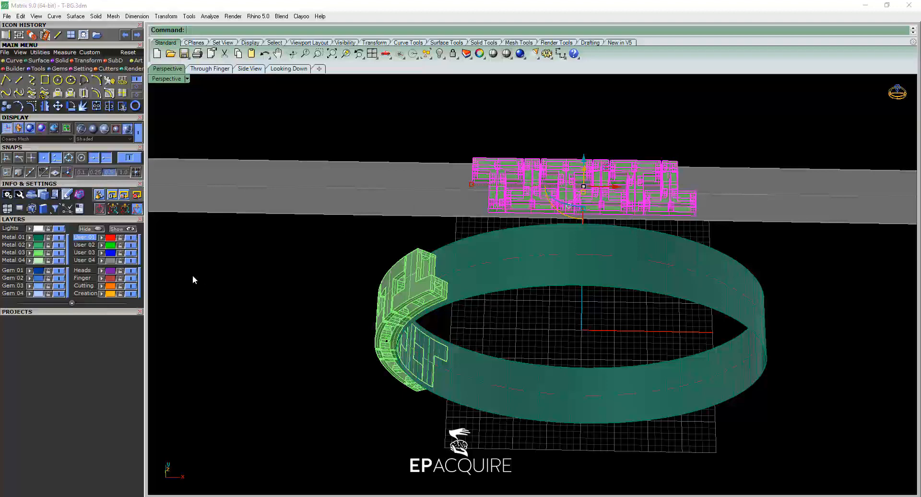
{"action": "left_click", "coordinate": [3, 109]}
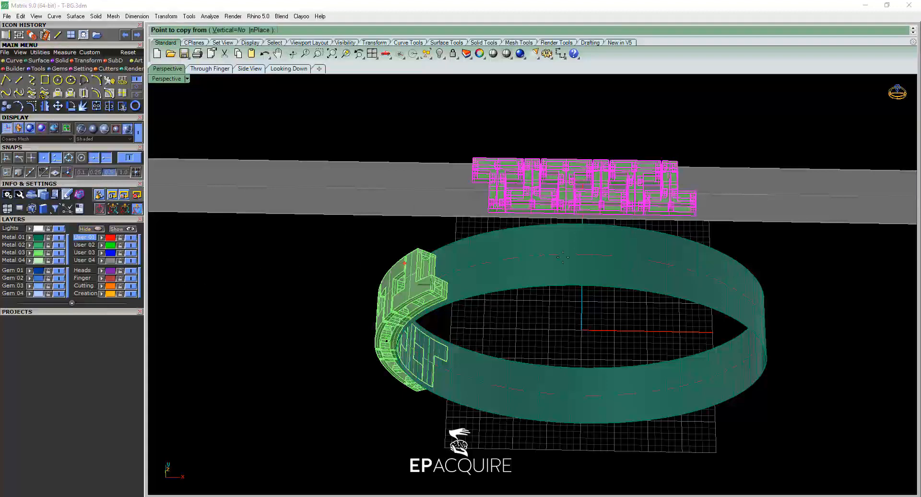
{"action": "scroll", "coordinate": [671, 217], "scroll_direction": "up", "scroll_amount": 5}
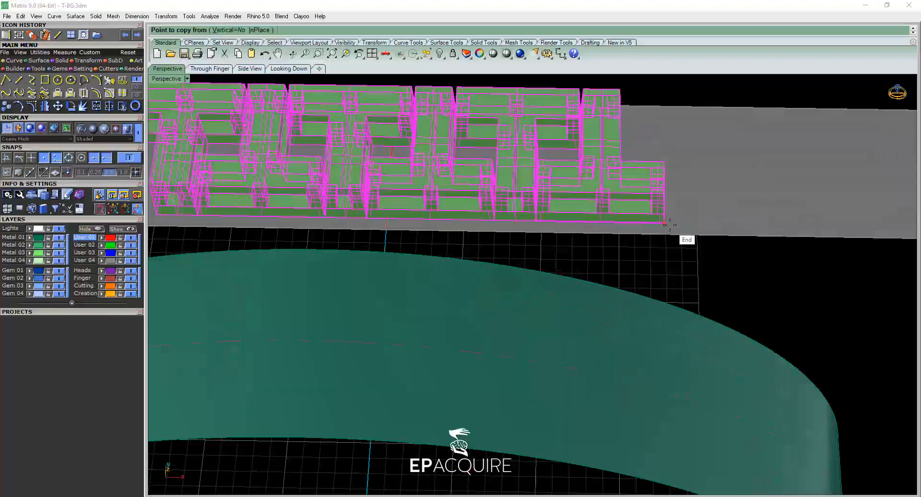
{"action": "left_click", "coordinate": [664, 223]}
{"action": "scroll", "coordinate": [597, 285], "scroll_direction": "down", "scroll_amount": 5}
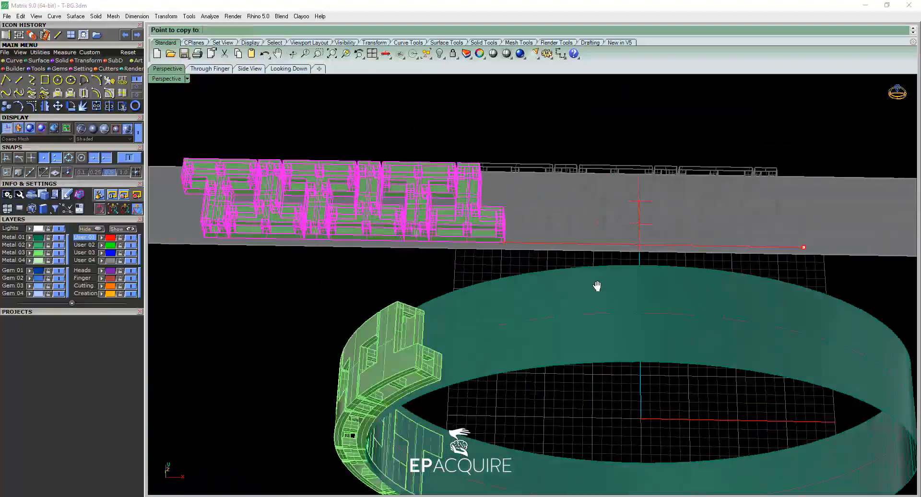
{"action": "right_click_drag", "start_coordinate": [597, 286], "coordinate": [796, 280], "text": "shift"}
{"action": "scroll", "coordinate": [646, 258], "scroll_direction": "up", "scroll_amount": 6}
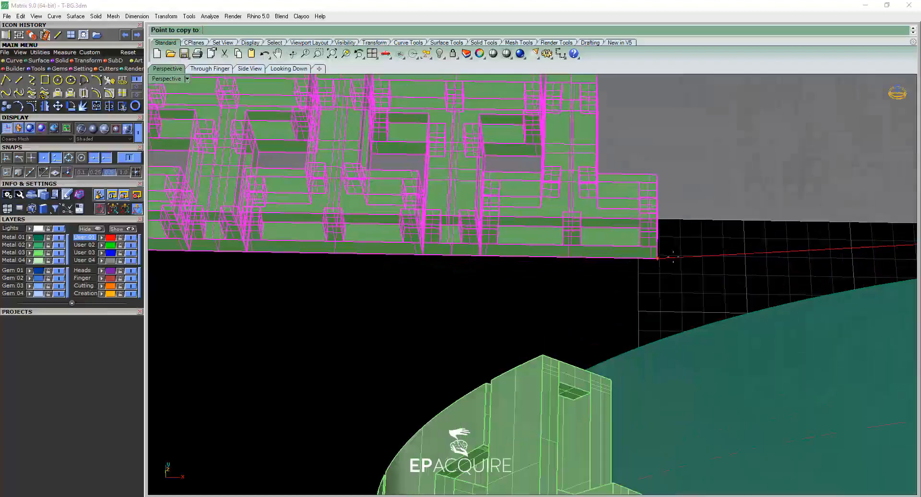
{"action": "left_click", "coordinate": [737, 205]}
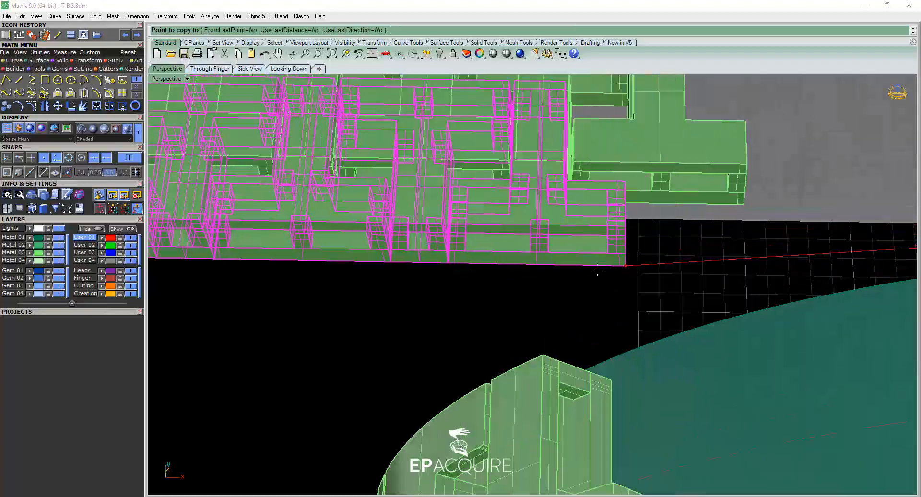
Place a second copy of the block pattern against the outer end of the first copy on the flat base surface.
{"action": "scroll", "coordinate": [585, 268], "scroll_direction": "down", "scroll_amount": 1}
{"action": "scroll", "coordinate": [581, 267], "scroll_direction": "down", "scroll_amount": 8}
{"action": "right_click_drag", "start_coordinate": [411, 283], "coordinate": [476, 302]}
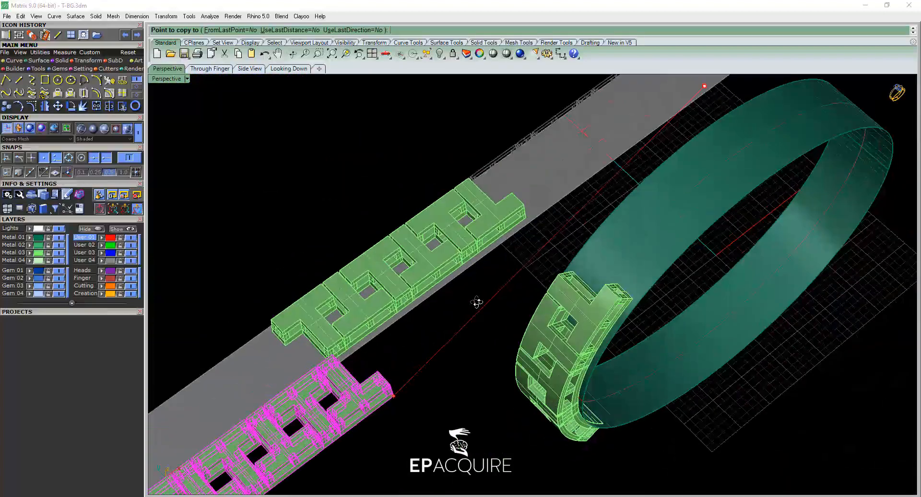
{"action": "right_click_drag", "start_coordinate": [441, 366], "coordinate": [559, 220], "text": "shift"}
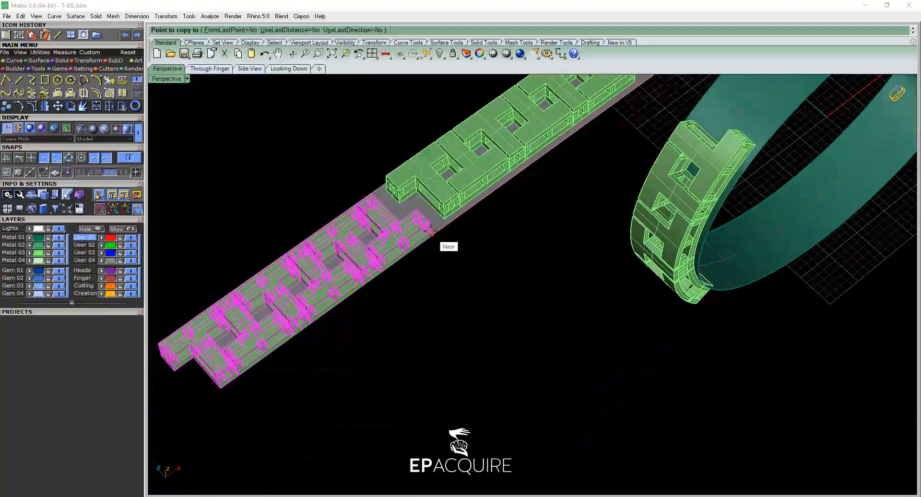
{"action": "scroll", "coordinate": [431, 233], "scroll_direction": "up", "scroll_amount": 8}
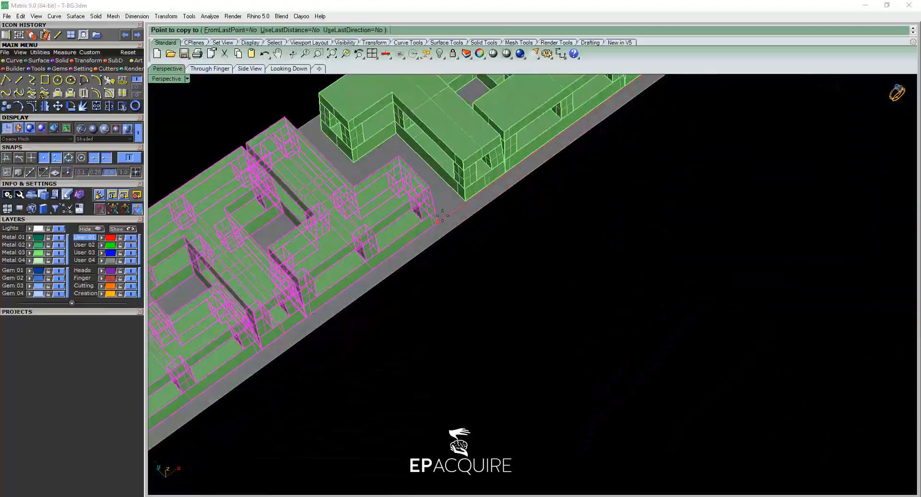
{"action": "left_click", "coordinate": [465, 202]}
{"action": "right_click", "coordinate": [603, 287]}
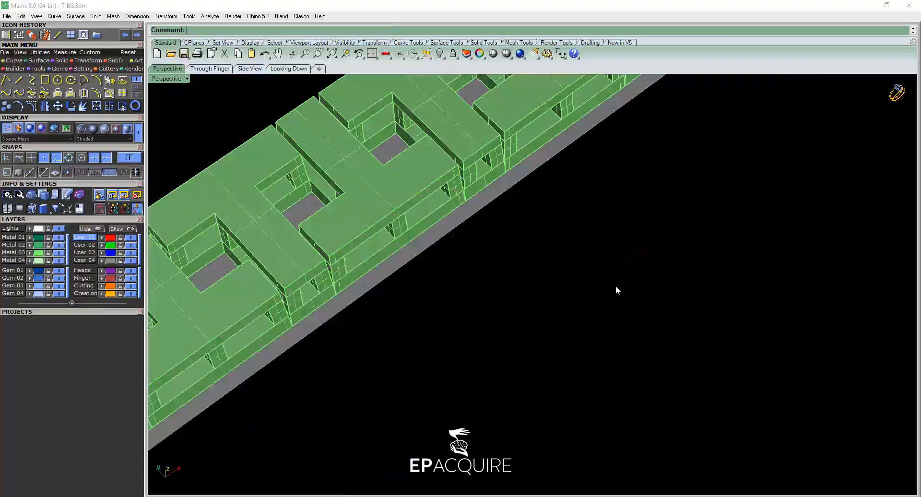
Assign the copy adjacent to the central block pattern to the User 02 layer and the outermost copy to User 03.
{"action": "right_click_drag", "start_coordinate": [615, 289], "coordinate": [660, 249]}
{"action": "scroll", "coordinate": [672, 234], "scroll_direction": "down", "scroll_amount": 7}
{"action": "right_click_drag", "start_coordinate": [684, 220], "coordinate": [579, 374], "text": "shift"}
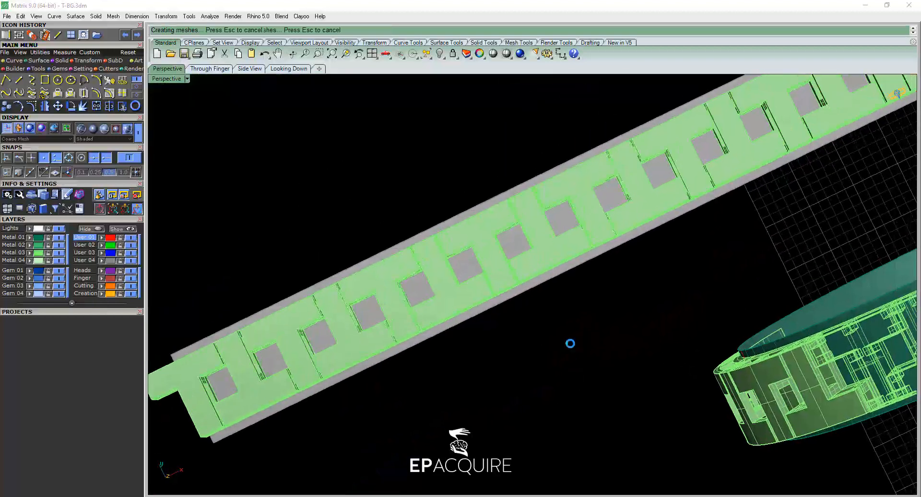
{"action": "left_click", "coordinate": [563, 257]}
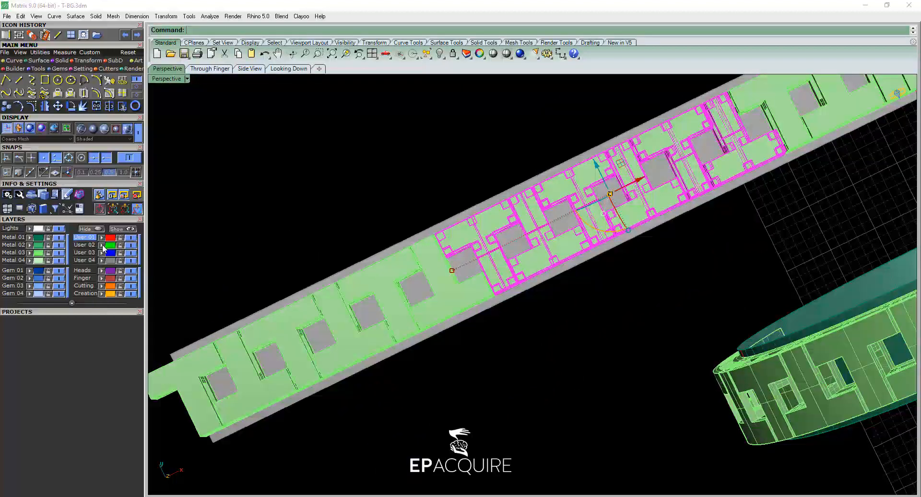
{"action": "left_click", "coordinate": [294, 197]}
{"action": "left_click", "coordinate": [372, 280]}
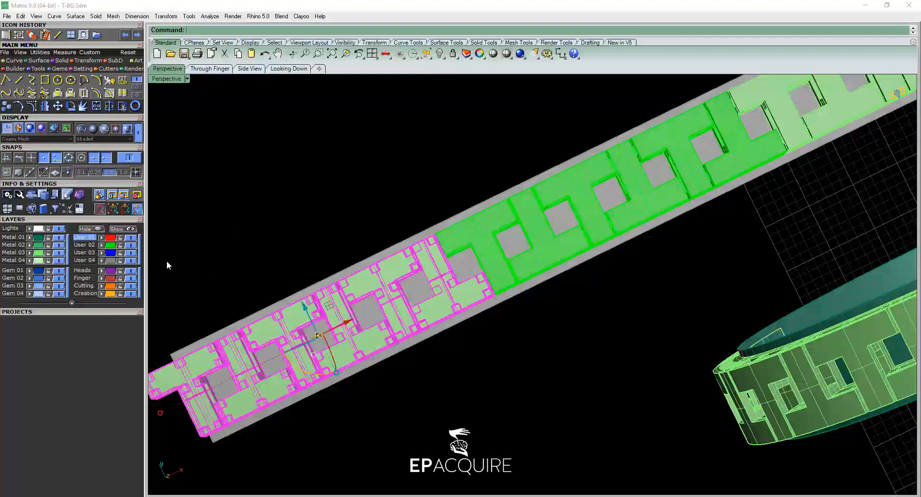
{"action": "left_click", "coordinate": [278, 199]}
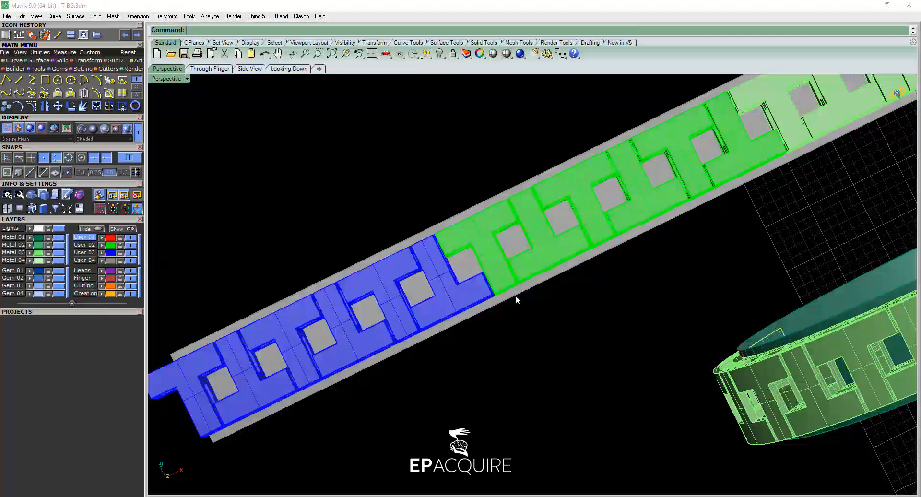
Rotate copies of the User 02 and User 03 block patterns 180° about the base surface's midpoint in the Looking Down view.
{"action": "scroll", "coordinate": [514, 296], "scroll_direction": "down", "scroll_amount": 6}
{"action": "right_click_drag", "start_coordinate": [673, 273], "coordinate": [442, 241]}
{"action": "left_click", "coordinate": [445, 231]}
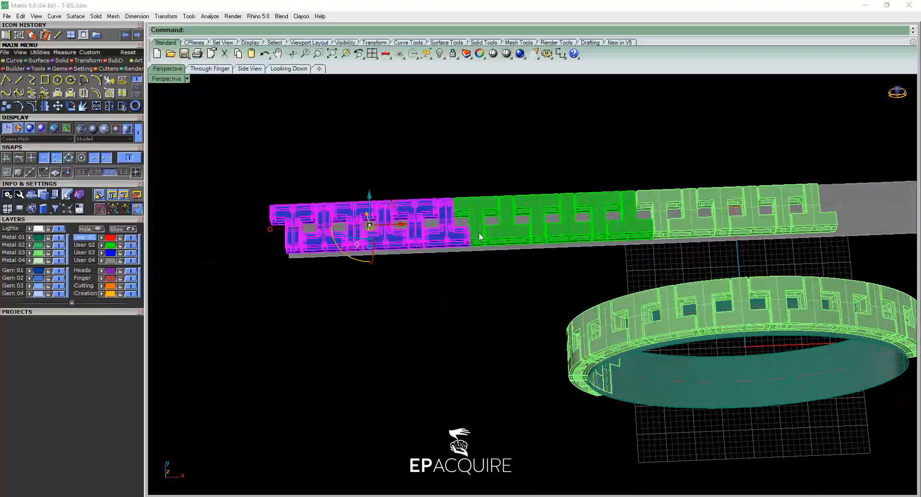
{"action": "left_click", "coordinate": [478, 232], "text": "shift"}
{"action": "left_click", "coordinate": [289, 68]}
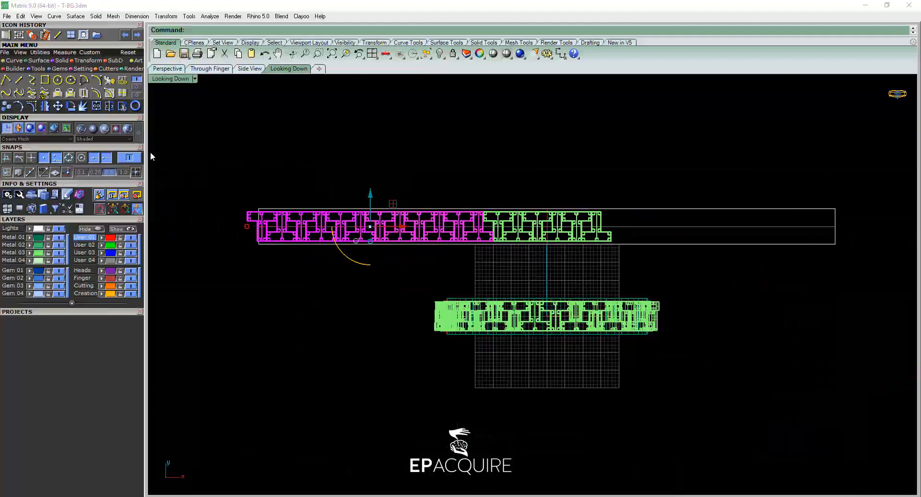
{"action": "left_click", "coordinate": [71, 109]}
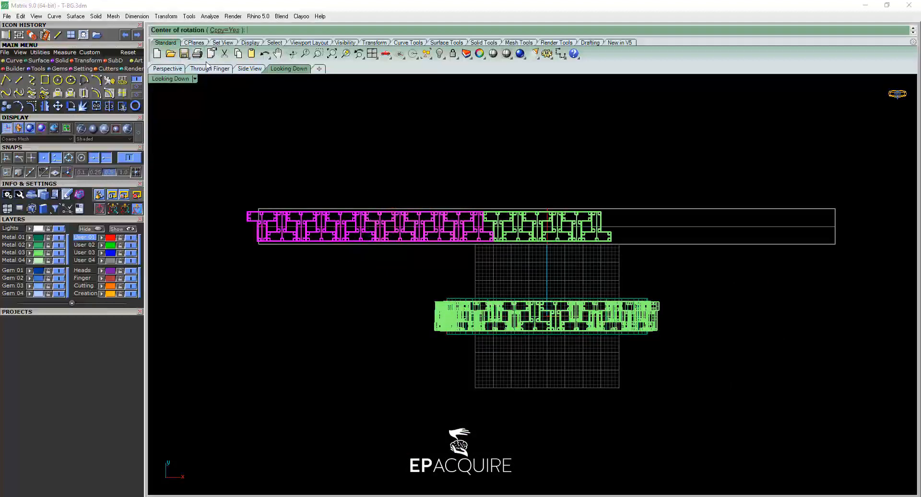
{"action": "left_click", "coordinate": [222, 30]}
{"action": "scroll", "coordinate": [565, 226], "scroll_direction": "up", "scroll_amount": 4}
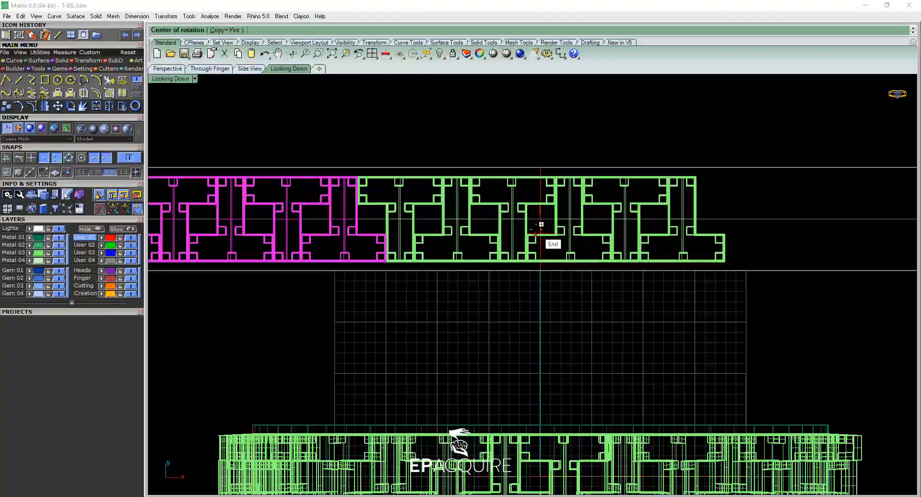
{"action": "left_click", "coordinate": [540, 217]}
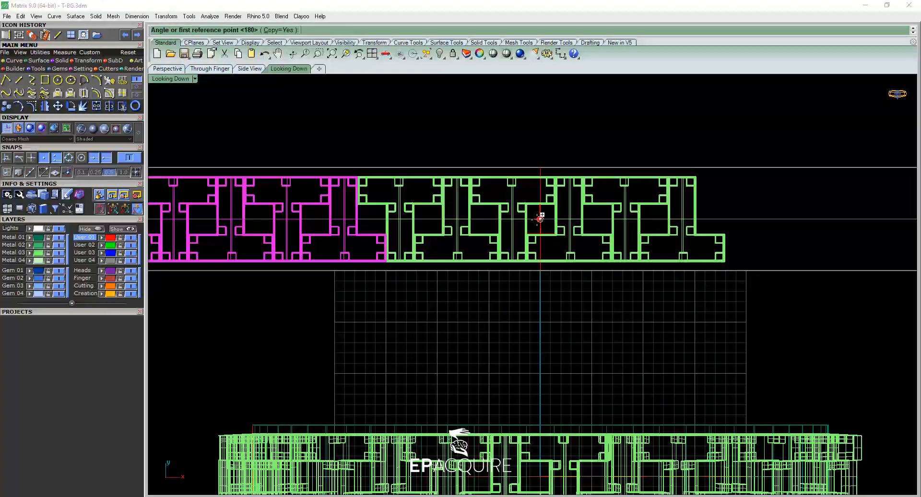
{"action": "scroll", "coordinate": [539, 216], "scroll_direction": "down", "scroll_amount": 4}
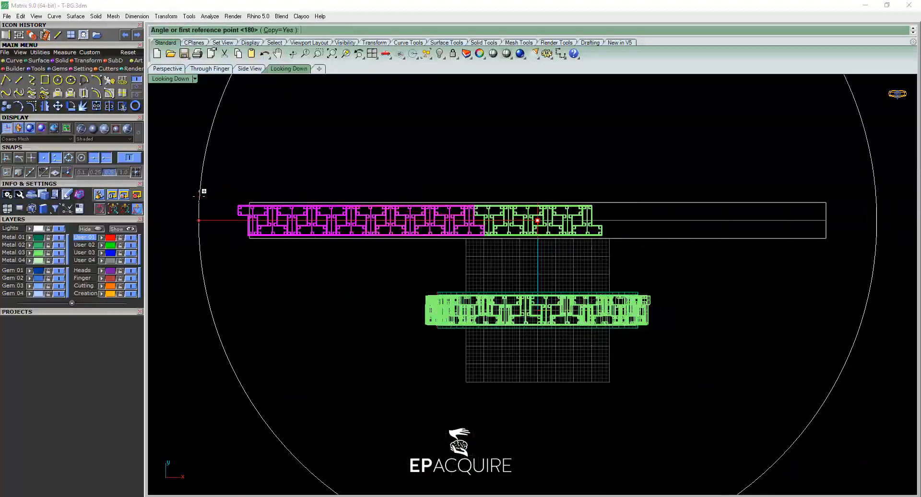
{"action": "left_click", "coordinate": [199, 220]}
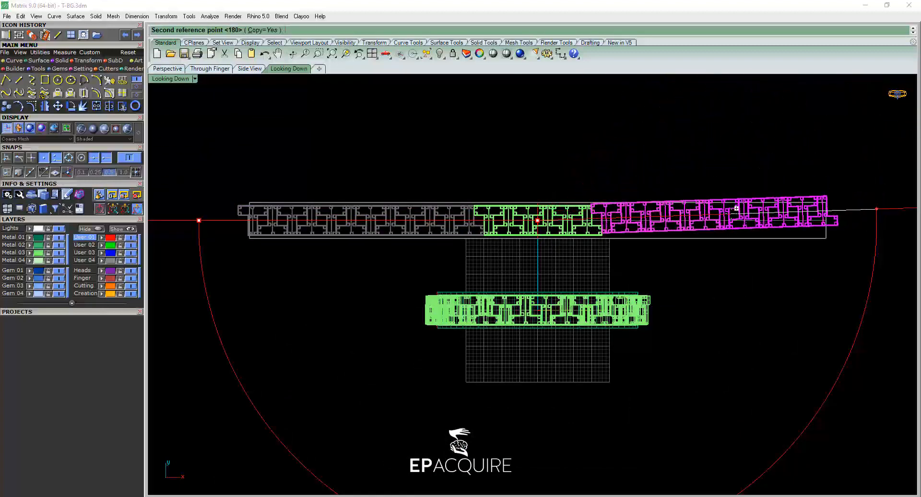
{"action": "left_click", "coordinate": [738, 221]}
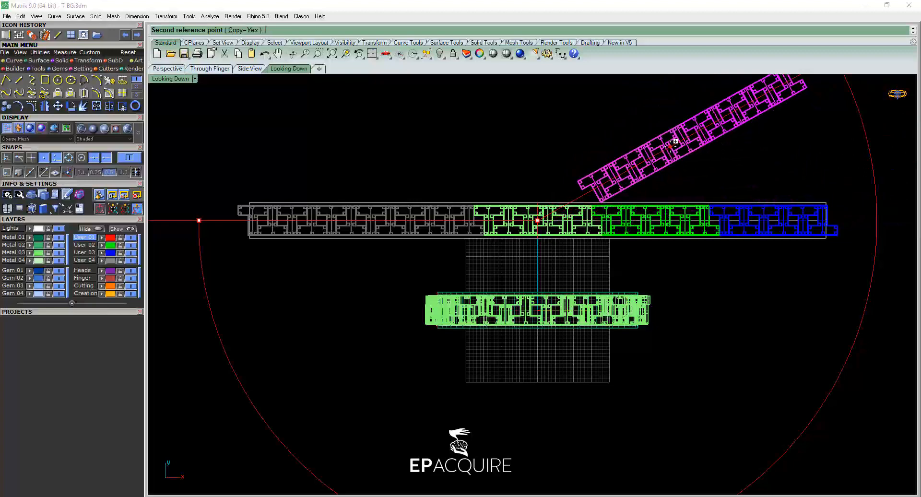
{"action": "key", "text": "Escape"}
{"action": "key", "text": "Escape"}
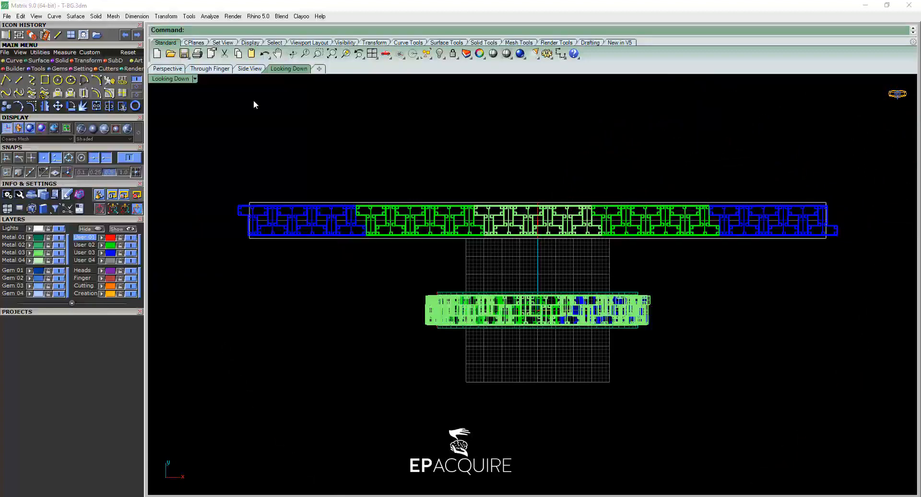
Examine in Perspective how the pattern ends meet on the ring band and overhang the ends of the flat base surface.
{"action": "left_click", "coordinate": [170, 70]}
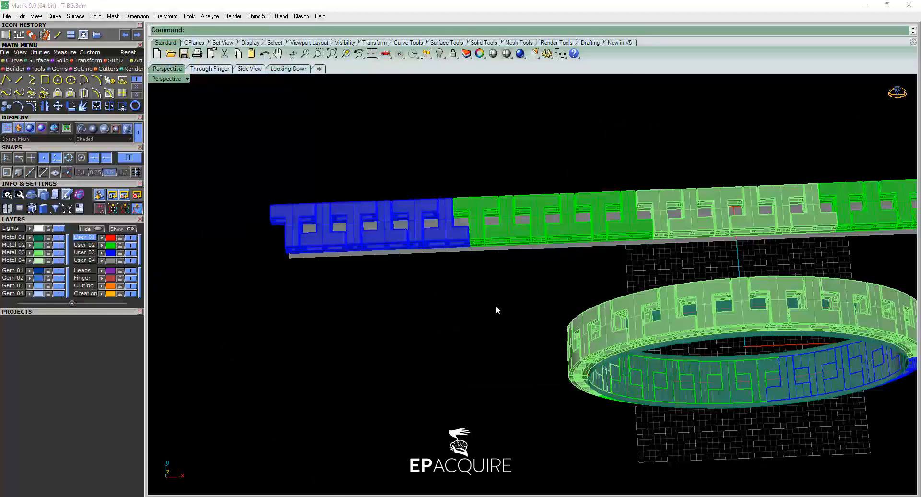
{"action": "scroll", "coordinate": [496, 309], "scroll_direction": "down", "scroll_amount": 3}
{"action": "right_click_drag", "start_coordinate": [496, 310], "coordinate": [526, 355]}
{"action": "scroll", "coordinate": [525, 355], "scroll_direction": "up", "scroll_amount": 5}
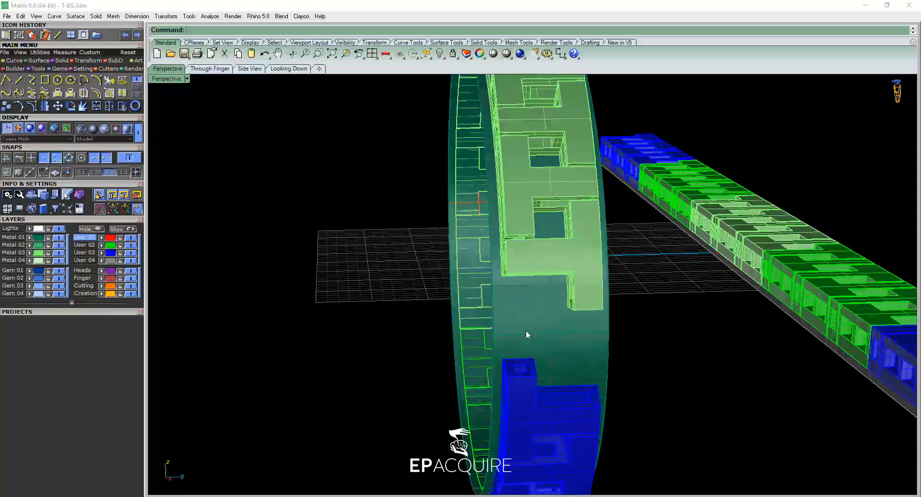
{"action": "scroll", "coordinate": [566, 335], "scroll_direction": "down", "scroll_amount": 4}
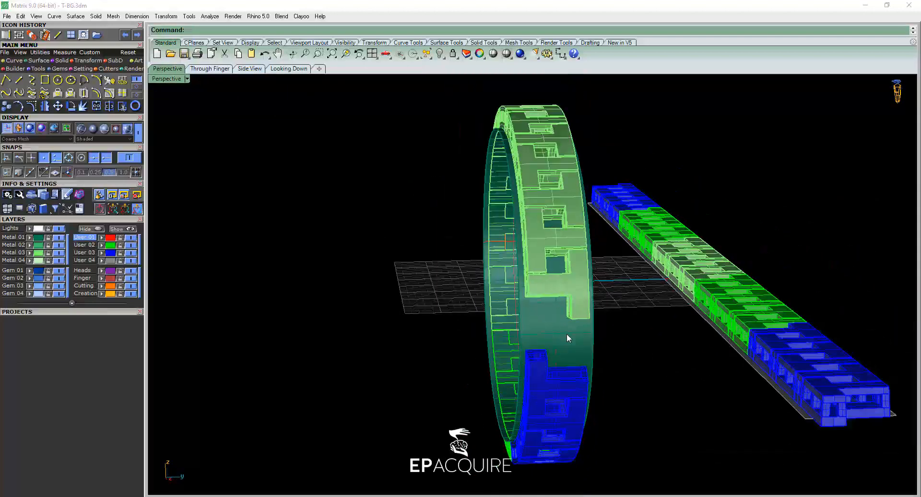
{"action": "right_click_drag", "start_coordinate": [567, 337], "coordinate": [822, 280]}
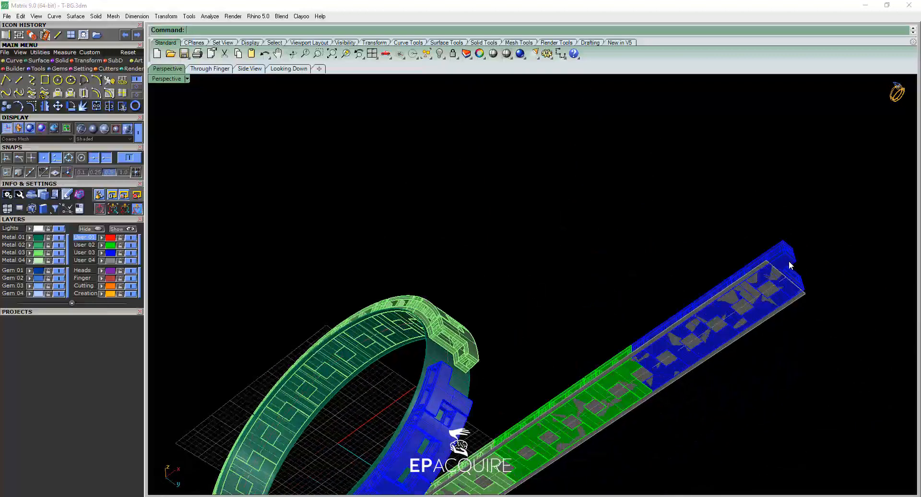
{"action": "scroll", "coordinate": [752, 305], "scroll_direction": "down", "scroll_amount": 8}
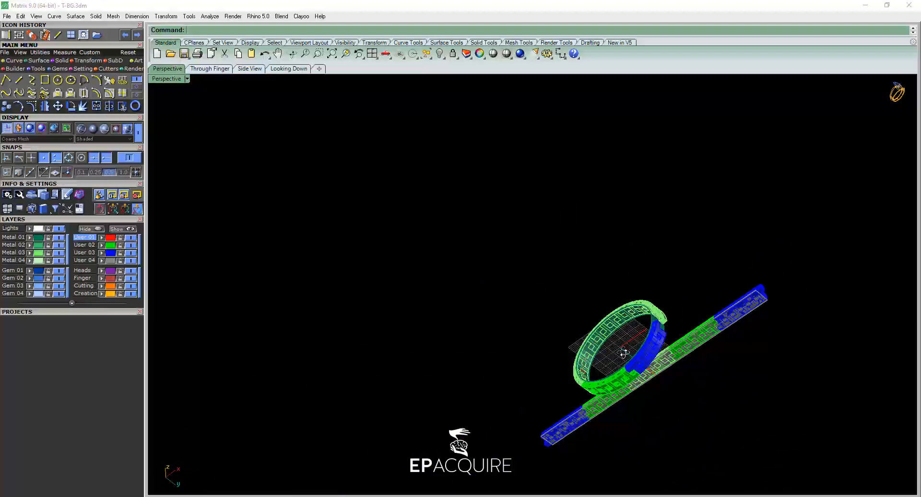
{"action": "right_click_drag", "start_coordinate": [623, 349], "coordinate": [435, 377]}
{"action": "scroll", "coordinate": [327, 321], "scroll_direction": "up", "scroll_amount": 6}
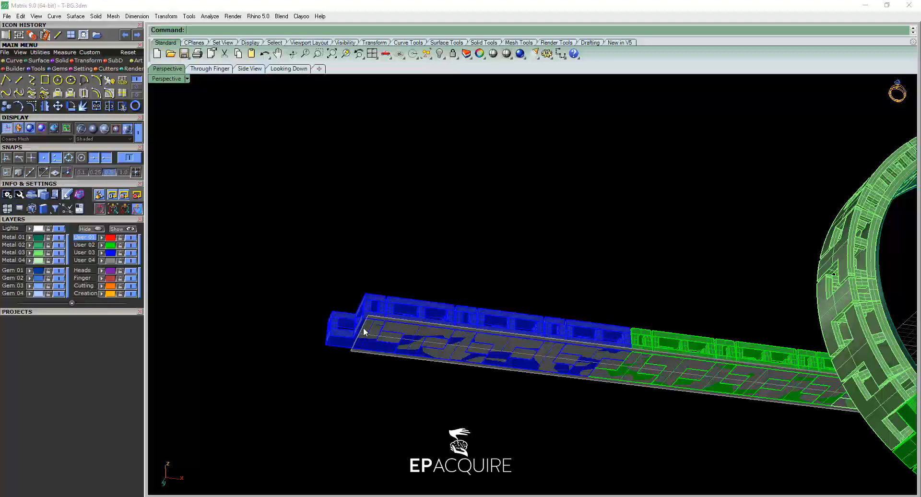
{"action": "key", "text": "Home"}
{"action": "right_click_drag", "start_coordinate": [473, 363], "coordinate": [586, 293]}
{"action": "scroll", "coordinate": [487, 253], "scroll_direction": "up", "scroll_amount": 5}
{"action": "scroll", "coordinate": [580, 289], "scroll_direction": "down", "scroll_amount": 6}
{"action": "right_click_drag", "start_coordinate": [487, 269], "coordinate": [608, 319]}
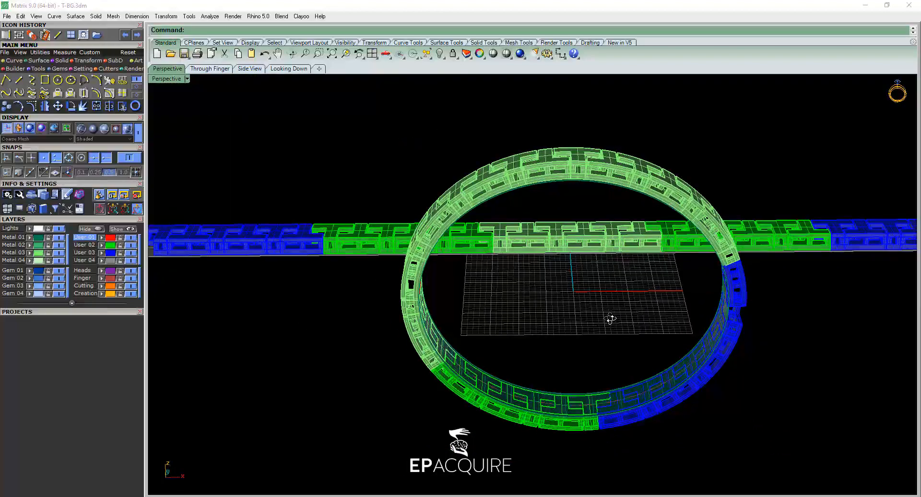
{"action": "left_click", "coordinate": [526, 239]}
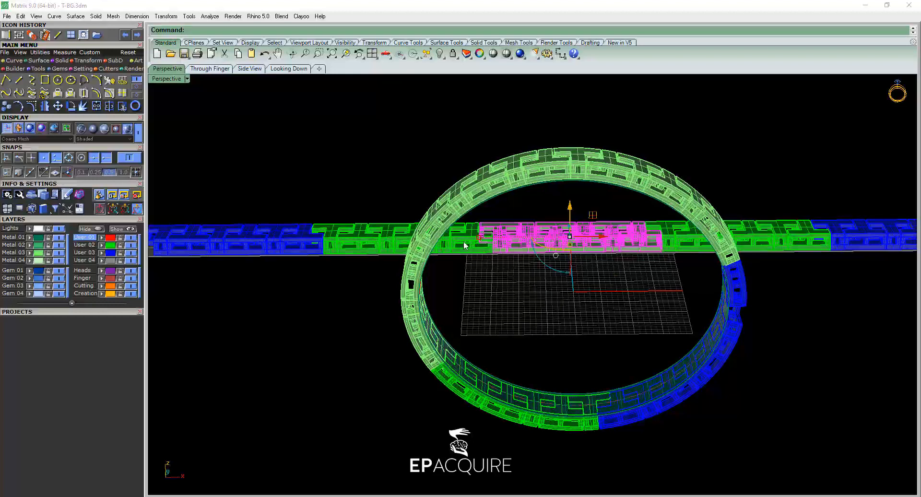
{"action": "left_click", "coordinate": [402, 238]}
{"action": "left_click", "coordinate": [519, 282]}
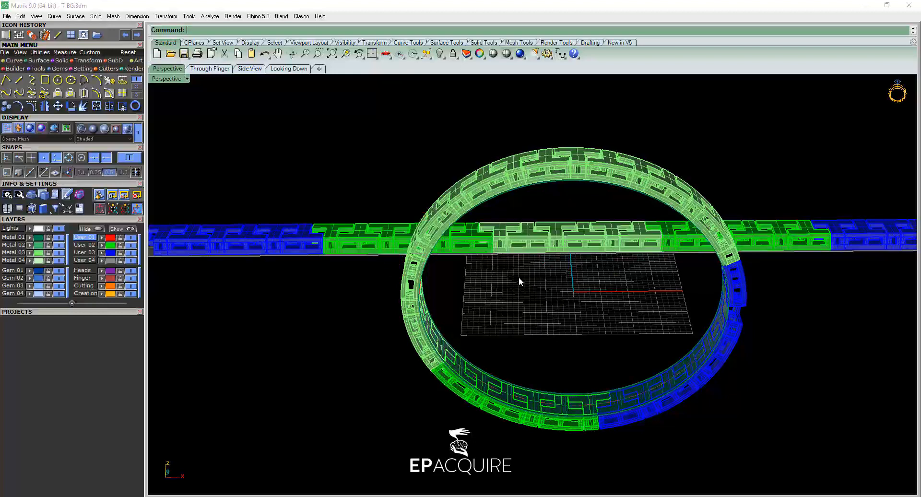
{"action": "left_click", "coordinate": [500, 239]}
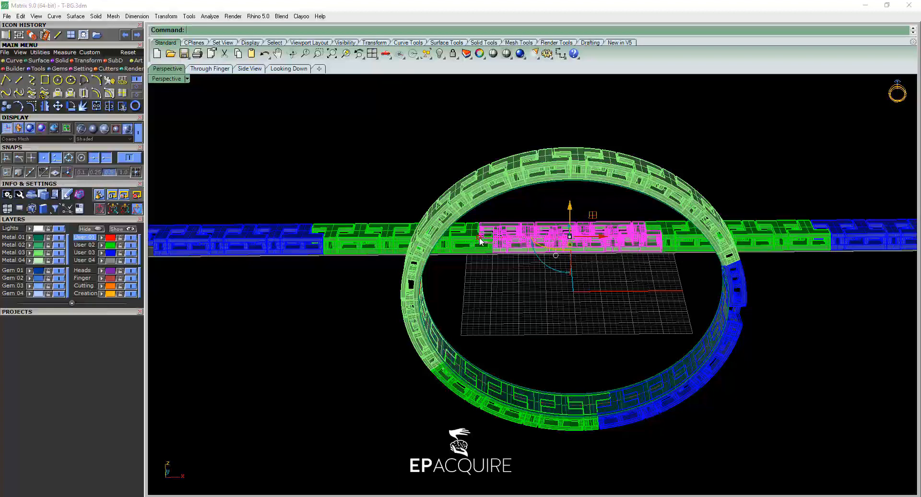
{"action": "left_click", "coordinate": [551, 307]}
Stretch the end of the flat base surface slightly outward beneath the outermost User 03 block pattern.
{"action": "right_click_drag", "start_coordinate": [524, 318], "coordinate": [699, 314], "text": "shift"}
{"action": "mouse_move", "coordinate": [350, 347]}
{"action": "right_mouse_down"}
{"action": "mouse_move", "coordinate": [350, 329]}
{"action": "mouse_move", "coordinate": [364, 331]}
{"action": "mouse_move", "coordinate": [352, 347]}
{"action": "right_mouse_up"}
{"action": "left_click", "coordinate": [303, 288]}
{"action": "scroll", "coordinate": [317, 341], "scroll_direction": "up", "scroll_amount": 8}
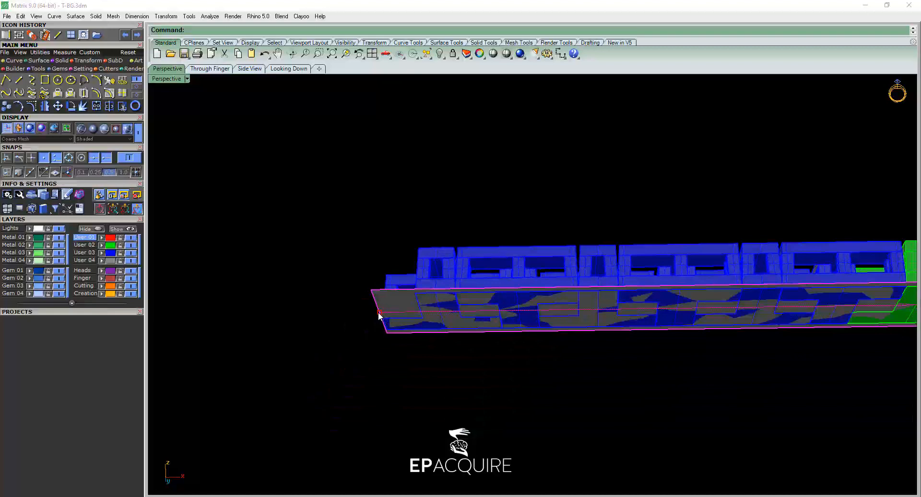
{"action": "left_click_drag", "start_coordinate": [378, 314], "coordinate": [377, 312]}
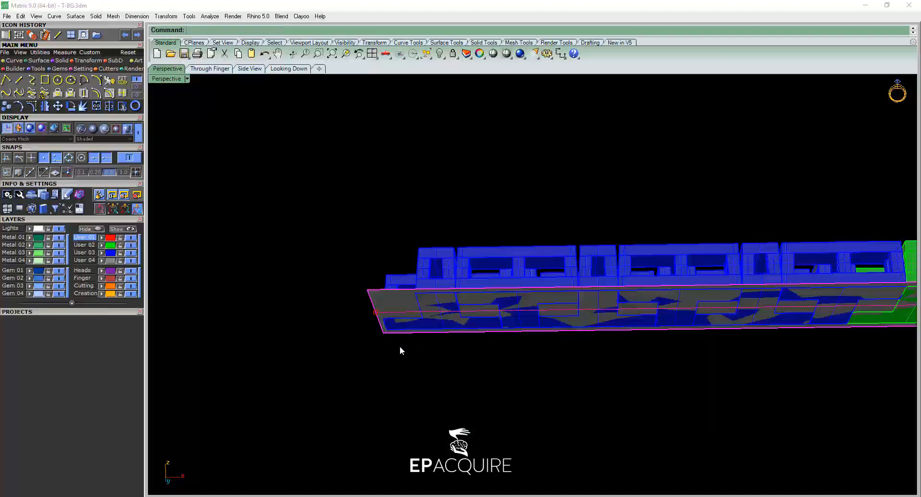
Shift the end of the flat base surface outward and back inward to adjust how the pattern ends meet on the ring band.
{"action": "scroll", "coordinate": [399, 347], "scroll_direction": "down", "scroll_amount": 5}
{"action": "right_click_drag", "start_coordinate": [625, 379], "coordinate": [287, 328], "text": "shift"}
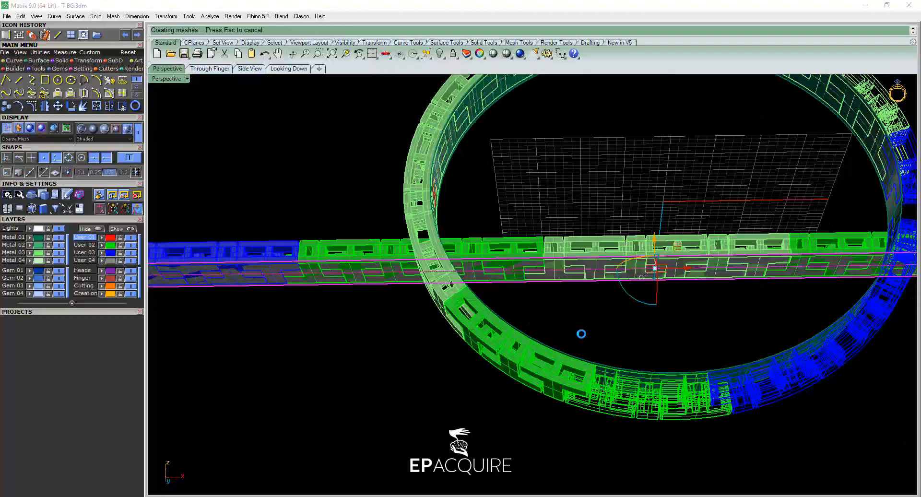
{"action": "right_click_drag", "start_coordinate": [719, 311], "coordinate": [633, 295]}
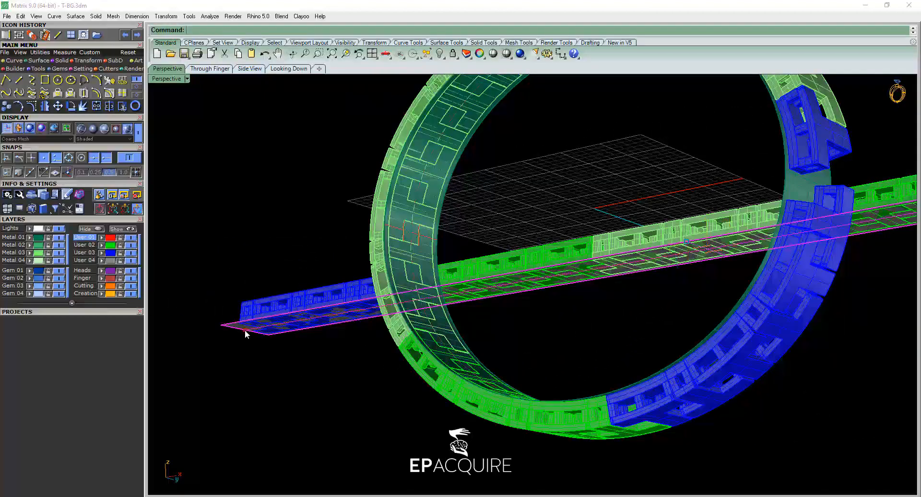
{"action": "left_click_drag", "start_coordinate": [245, 335], "coordinate": [243, 335]}
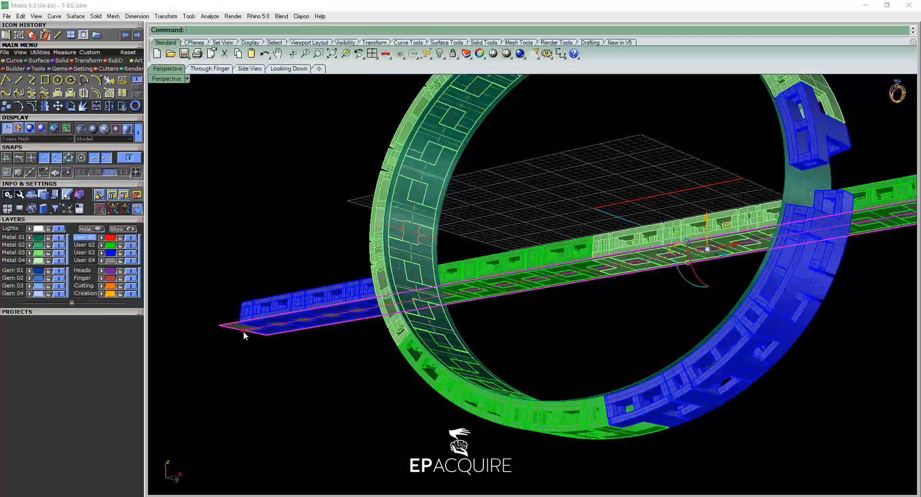
{"action": "left_click_drag", "start_coordinate": [243, 330], "coordinate": [209, 345]}
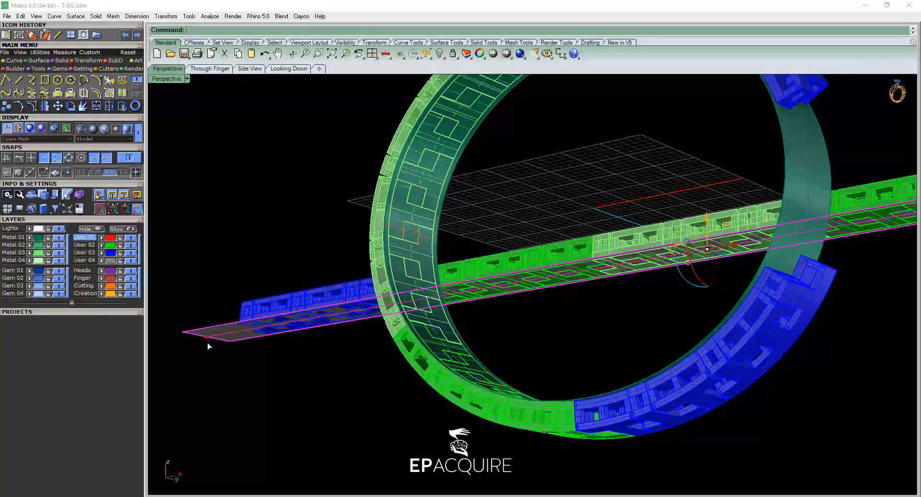
{"action": "left_click_drag", "start_coordinate": [206, 337], "coordinate": [236, 335]}
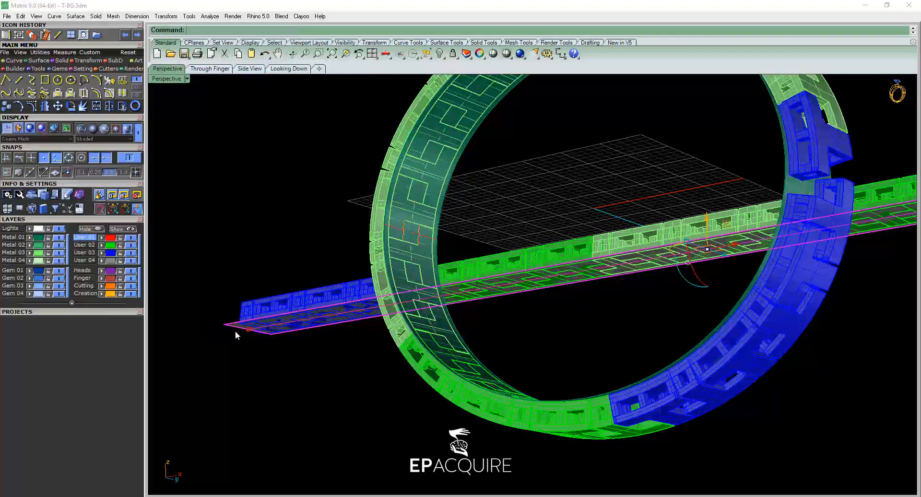
Fine-tune the base surface's end beneath the outermost User 03 pattern in small shifts to narrow the gap between the wrapped ends.
{"action": "scroll", "coordinate": [246, 331], "scroll_direction": "up", "scroll_amount": 3}
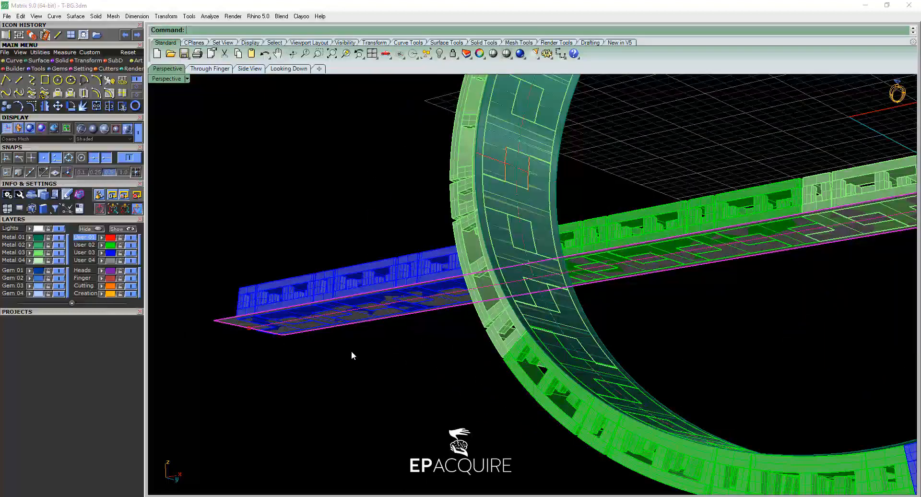
{"action": "right_click_drag", "start_coordinate": [390, 359], "coordinate": [313, 360], "text": "shift"}
{"action": "scroll", "coordinate": [314, 320], "scroll_direction": "down", "scroll_amount": 3}
{"action": "key", "text": "Escape"}
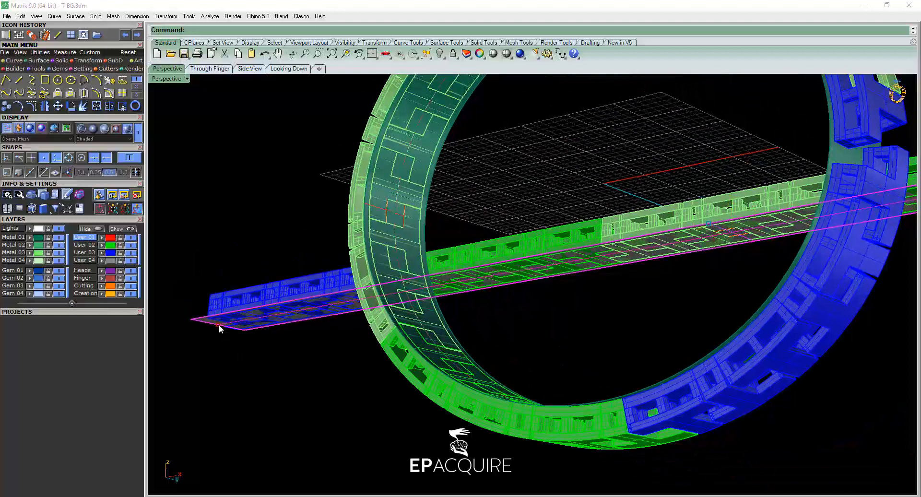
{"action": "left_click_drag", "start_coordinate": [220, 323], "coordinate": [220, 323]}
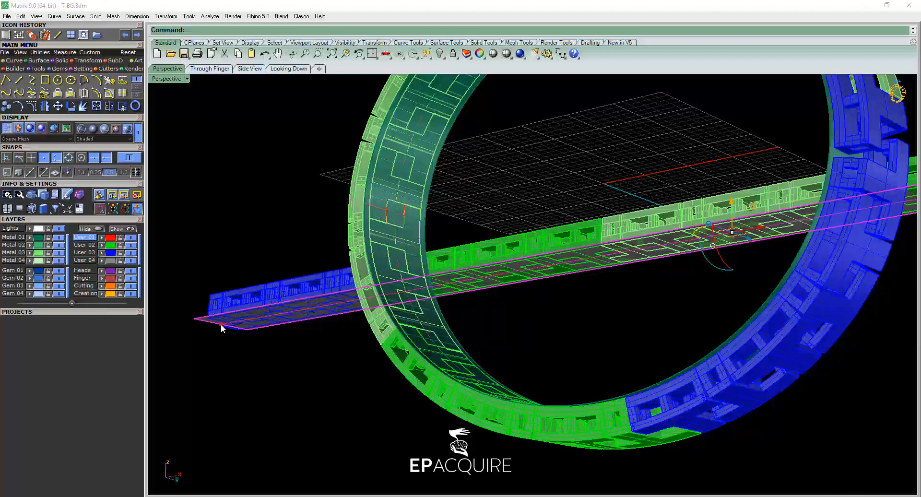
{"action": "key", "text": "Escape"}
{"action": "left_click_drag", "start_coordinate": [222, 323], "coordinate": [222, 329]}
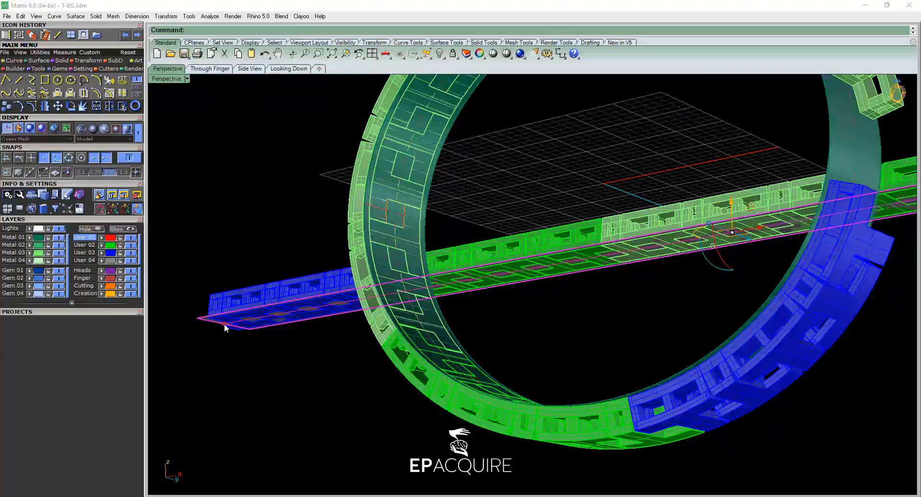
{"action": "left_click_drag", "start_coordinate": [223, 323], "coordinate": [221, 328]}
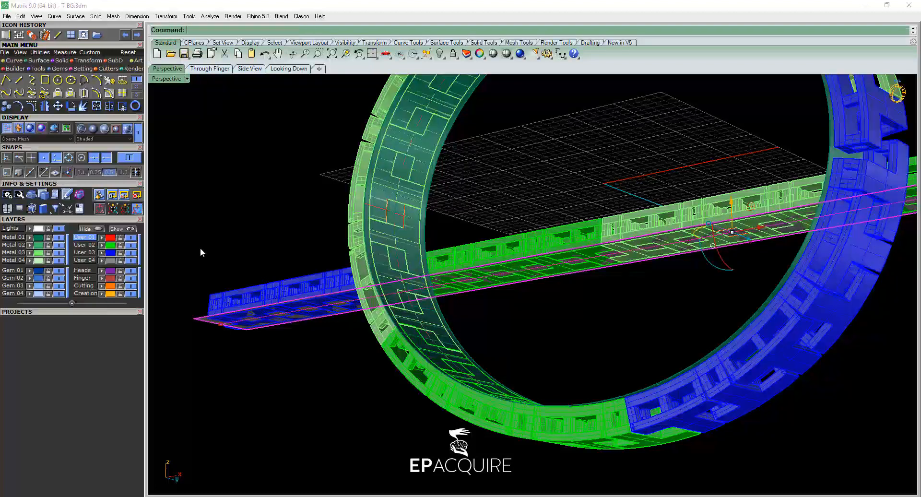
Display all four views and move the base surface's end edge gradually inward in Looking Down, inside the outermost User 03 block's edge.
{"action": "double_click", "coordinate": [174, 79]}
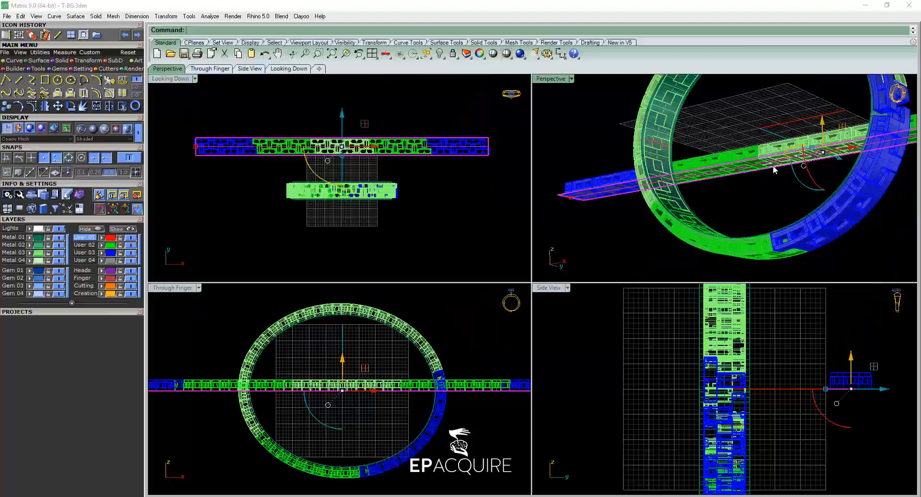
{"action": "right_click_drag", "start_coordinate": [774, 166], "coordinate": [681, 192]}
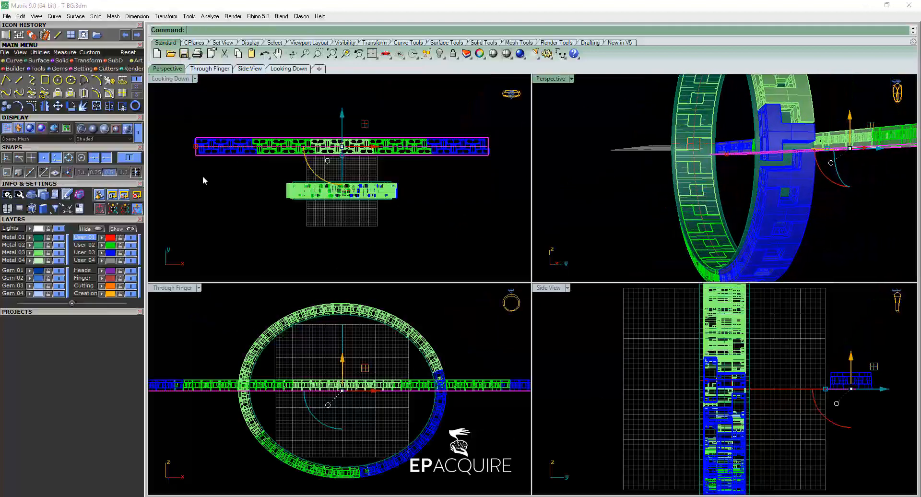
{"action": "scroll", "coordinate": [194, 145], "scroll_direction": "up", "scroll_amount": 10}
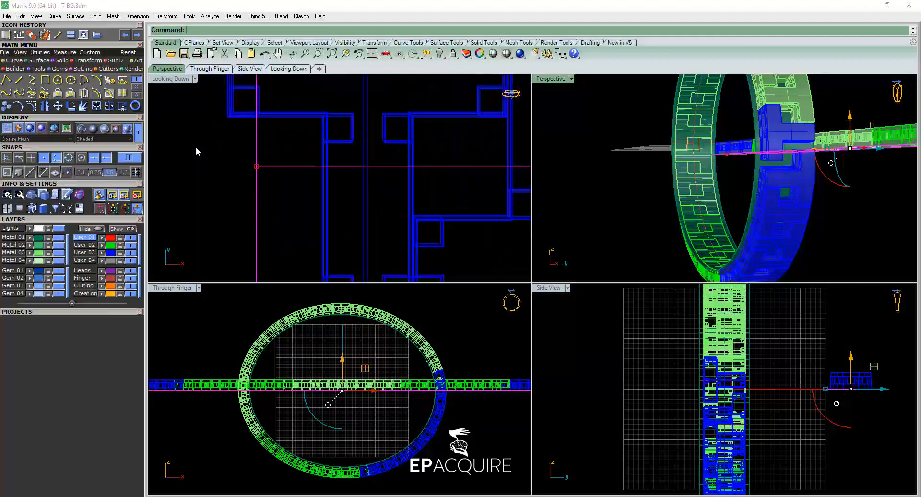
{"action": "right_click_drag", "start_coordinate": [196, 147], "coordinate": [259, 212]}
{"action": "left_click_drag", "start_coordinate": [257, 212], "coordinate": [255, 216]}
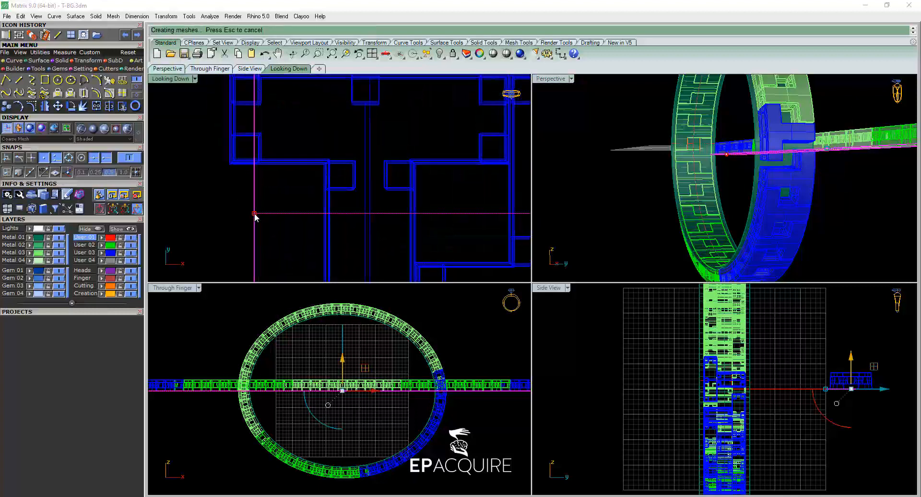
{"action": "left_click_drag", "start_coordinate": [255, 213], "coordinate": [260, 214]}
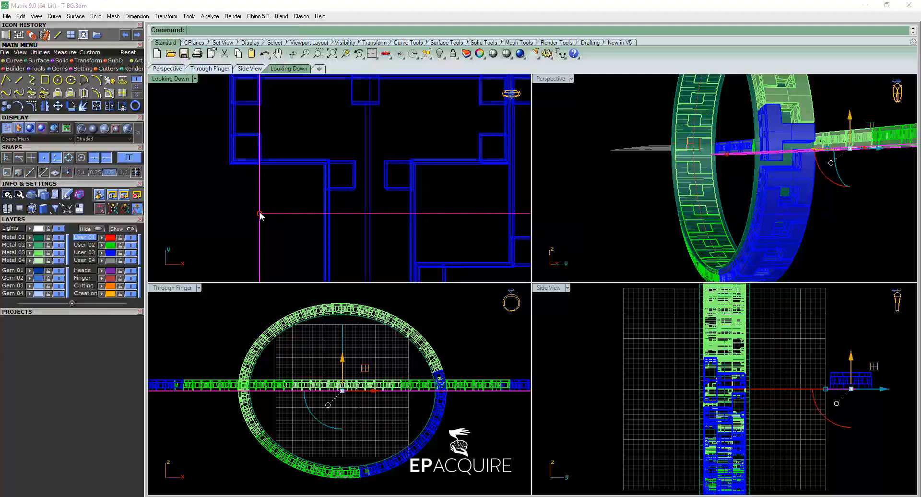
{"action": "left_click_drag", "start_coordinate": [259, 212], "coordinate": [267, 214]}
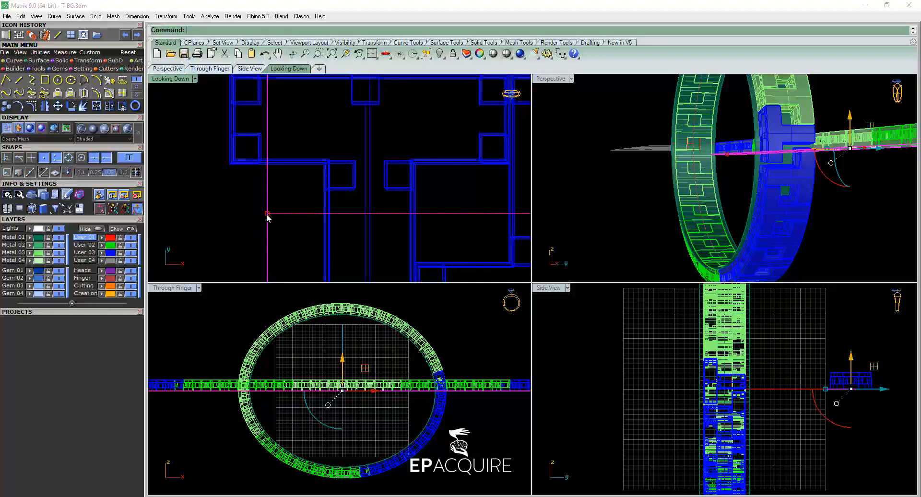
{"action": "left_click_drag", "start_coordinate": [269, 217], "coordinate": [272, 215]}
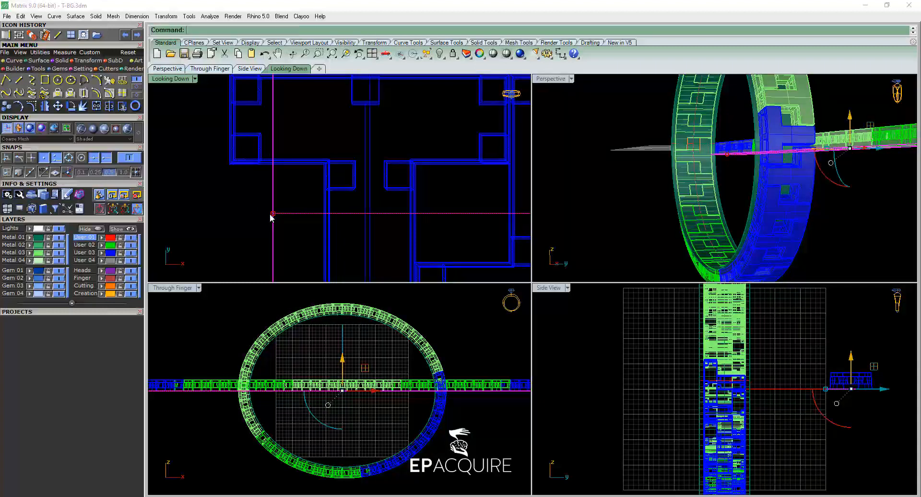
{"action": "left_click_drag", "start_coordinate": [274, 214], "coordinate": [275, 213]}
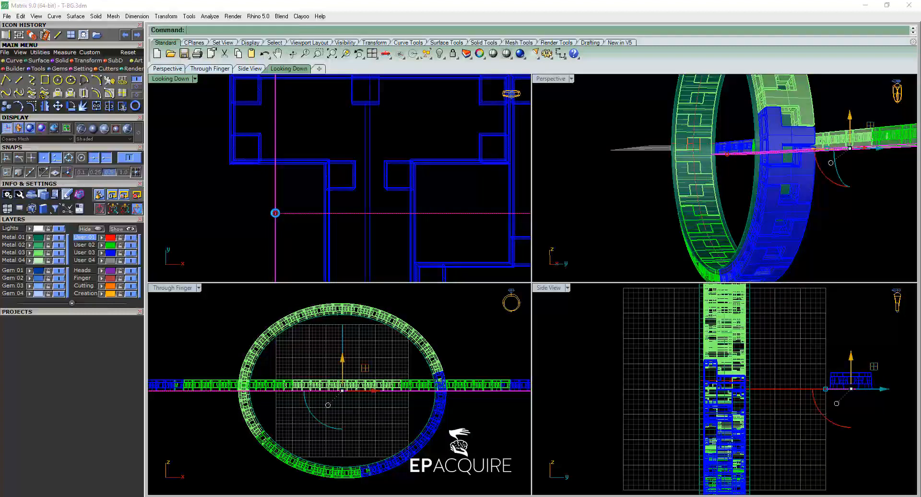
Nudge the base surface's end slightly further inward in Looking Down while checking the ring's seam up close in Perspective.
{"action": "scroll", "coordinate": [770, 171], "scroll_direction": "up", "scroll_amount": 3}
{"action": "scroll", "coordinate": [759, 159], "scroll_direction": "up", "scroll_amount": 2}
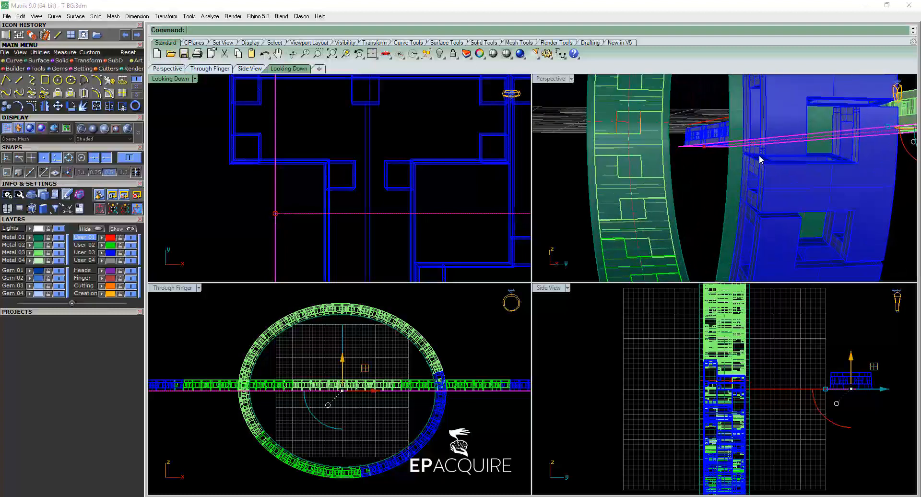
{"action": "right_click_drag", "start_coordinate": [735, 173], "coordinate": [684, 150]}
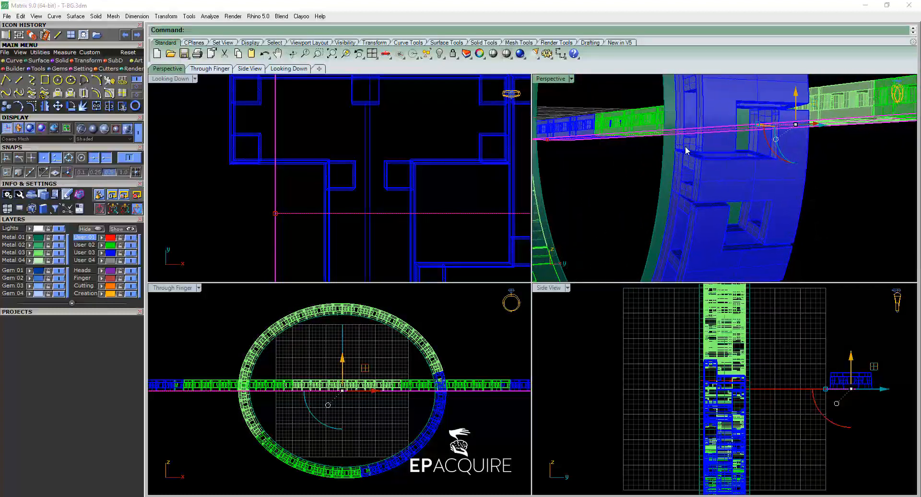
{"action": "scroll", "coordinate": [680, 153], "scroll_direction": "up", "scroll_amount": 3}
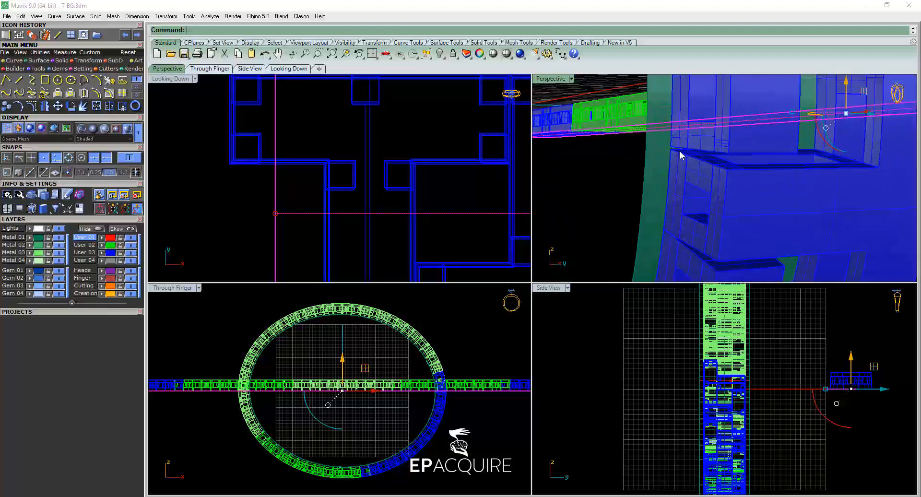
{"action": "left_click", "coordinate": [275, 213]}
{"action": "left_click_drag", "start_coordinate": [277, 214], "coordinate": [278, 214]}
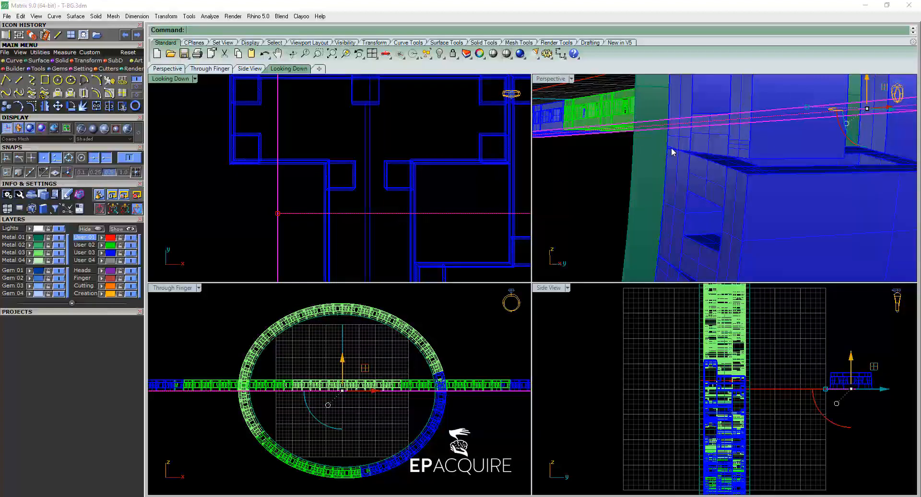
Deselect the base surface and examine the seam and the whole wrapped pattern in a maximized Perspective view.
{"action": "scroll", "coordinate": [672, 153], "scroll_direction": "down", "scroll_amount": 7}
{"action": "left_click", "coordinate": [646, 164]}
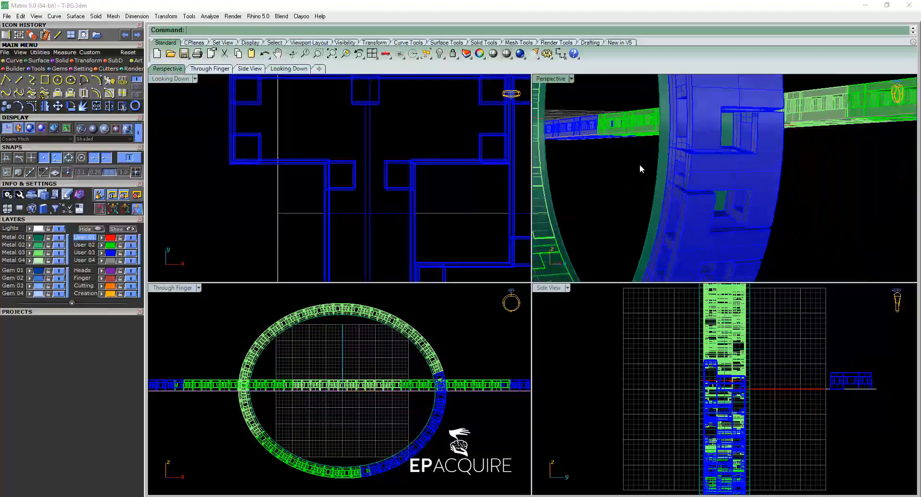
{"action": "scroll", "coordinate": [637, 166], "scroll_direction": "down", "scroll_amount": 5}
{"action": "double_click", "coordinate": [550, 79]}
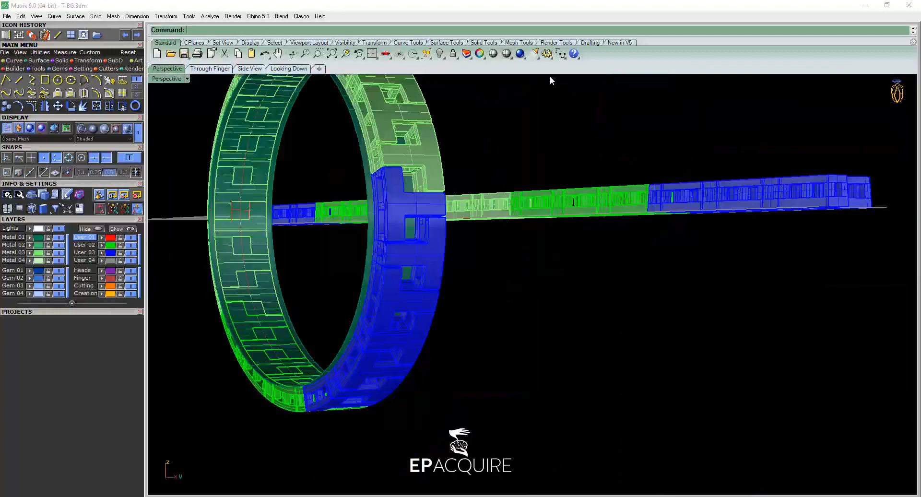
{"action": "right_click_drag", "start_coordinate": [449, 165], "coordinate": [602, 291]}
{"action": "scroll", "coordinate": [637, 257], "scroll_direction": "down", "scroll_amount": 8}
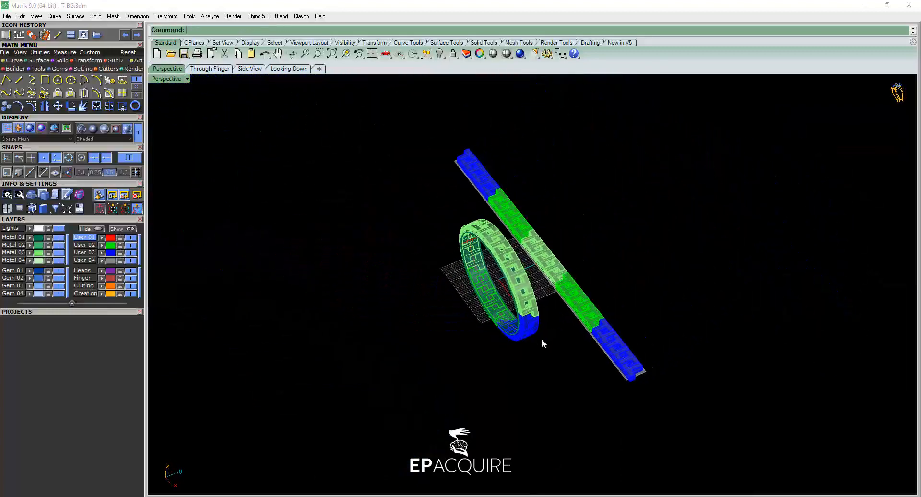
{"action": "scroll", "coordinate": [532, 304], "scroll_direction": "up", "scroll_amount": 8}
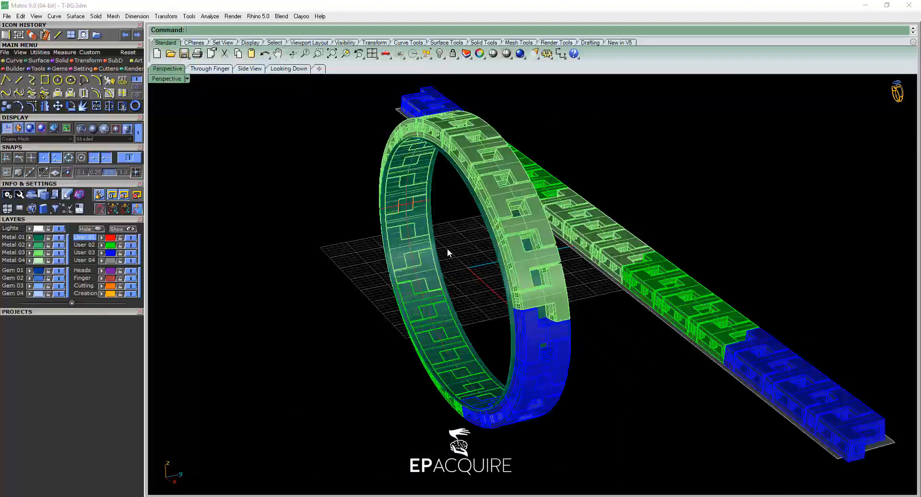
Delete the ring band surface, along with the flat block patterns and their base surface.
{"action": "left_click", "coordinate": [433, 224]}
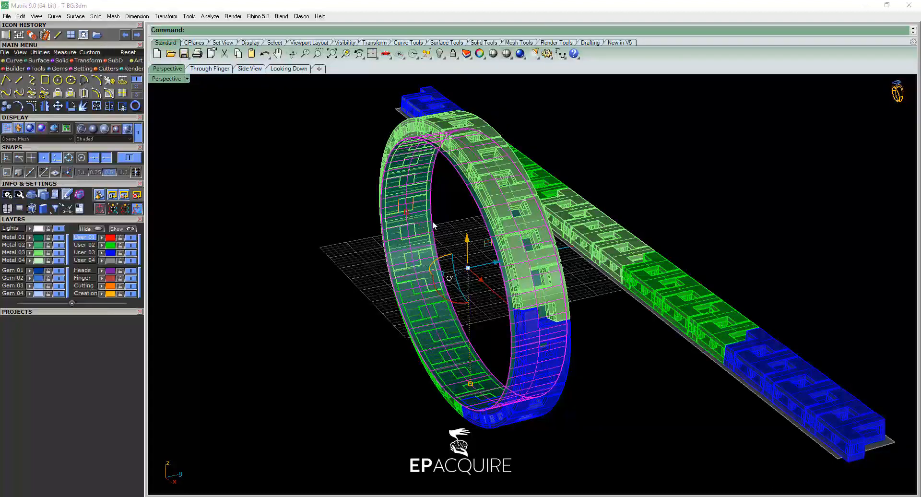
{"action": "key", "text": "Delete"}
{"action": "right_click_drag", "start_coordinate": [626, 349], "coordinate": [738, 264]}
{"action": "left_click_drag", "start_coordinate": [737, 250], "coordinate": [621, 416]}
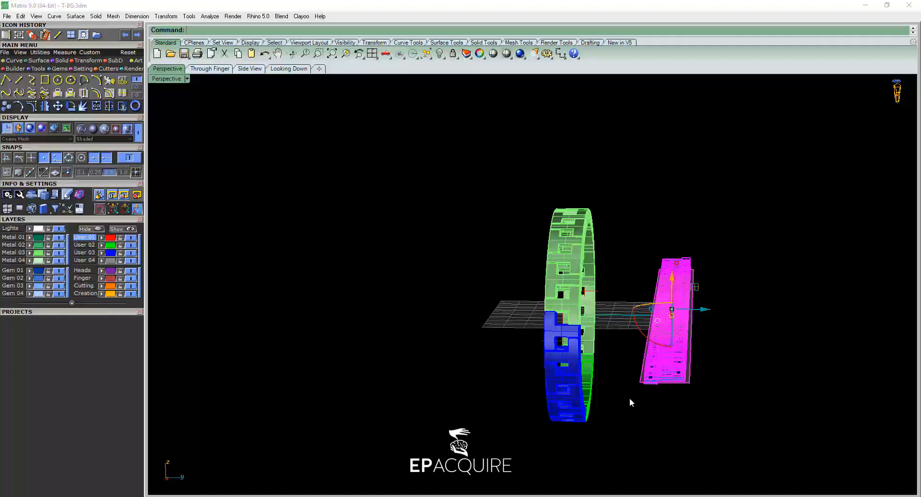
{"action": "key", "text": "Delete"}
Inspect the remaining wrapped ring from several angles, including the individual pattern pieces at its top.
{"action": "right_click_drag", "start_coordinate": [462, 353], "coordinate": [631, 290]}
{"action": "scroll", "coordinate": [634, 270], "scroll_direction": "up", "scroll_amount": 6}
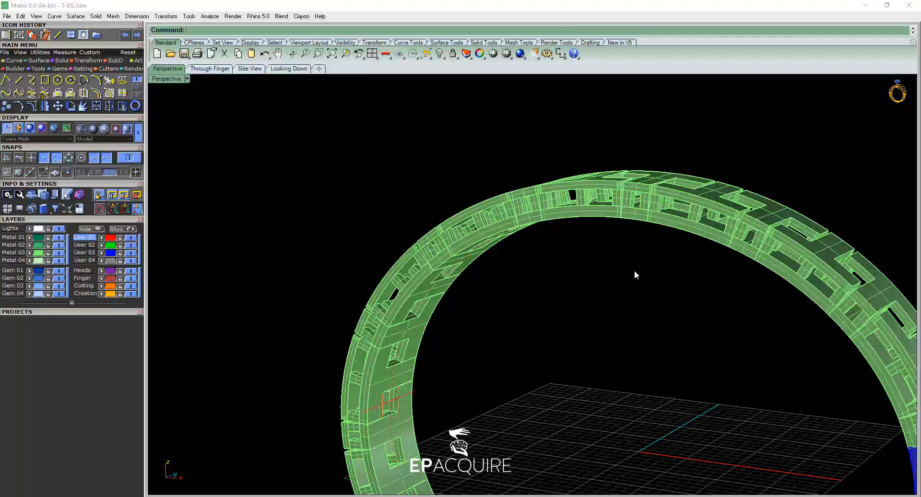
{"action": "left_click", "coordinate": [598, 142]}
{"action": "left_click", "coordinate": [554, 142]}
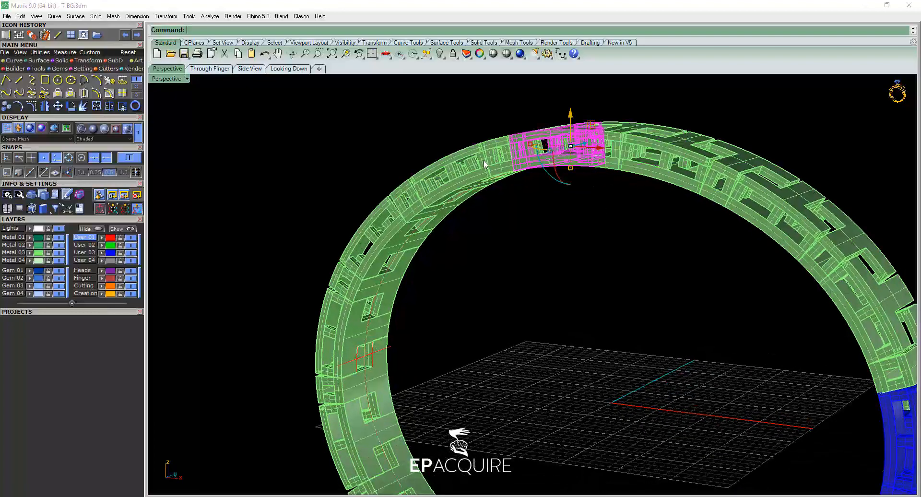
{"action": "left_click", "coordinate": [482, 160]}
{"action": "left_click", "coordinate": [457, 236]}
{"action": "right_click_drag", "start_coordinate": [623, 366], "coordinate": [590, 287], "text": "shift"}
{"action": "scroll", "coordinate": [590, 298], "scroll_direction": "down", "scroll_amount": 5}
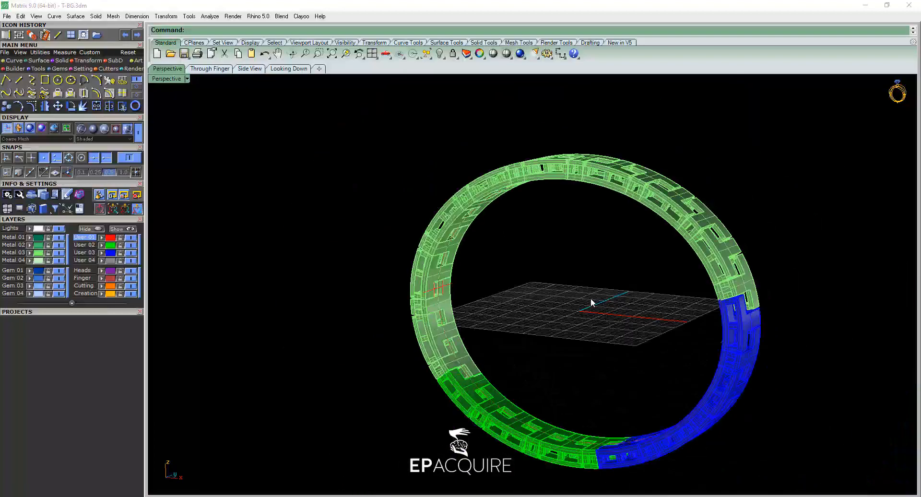
{"action": "right_click_drag", "start_coordinate": [640, 319], "coordinate": [578, 294], "text": "shift"}
{"action": "right_click_drag", "start_coordinate": [498, 305], "coordinate": [519, 254]}
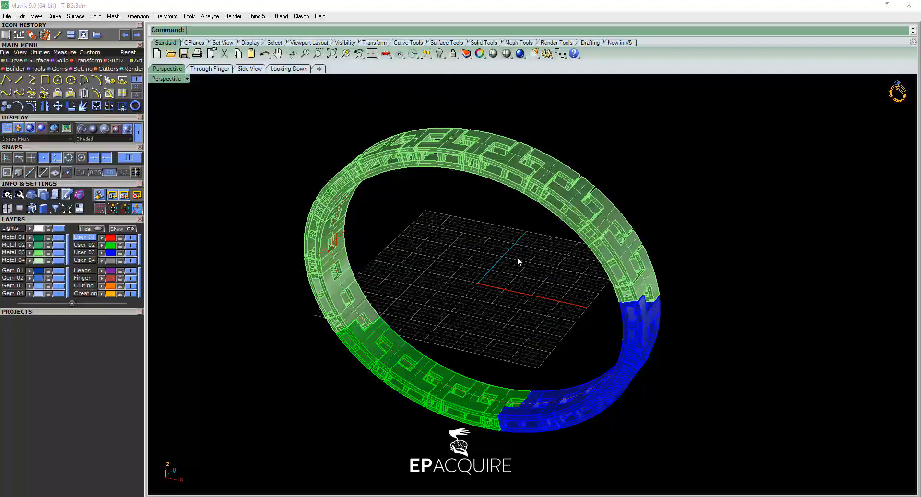